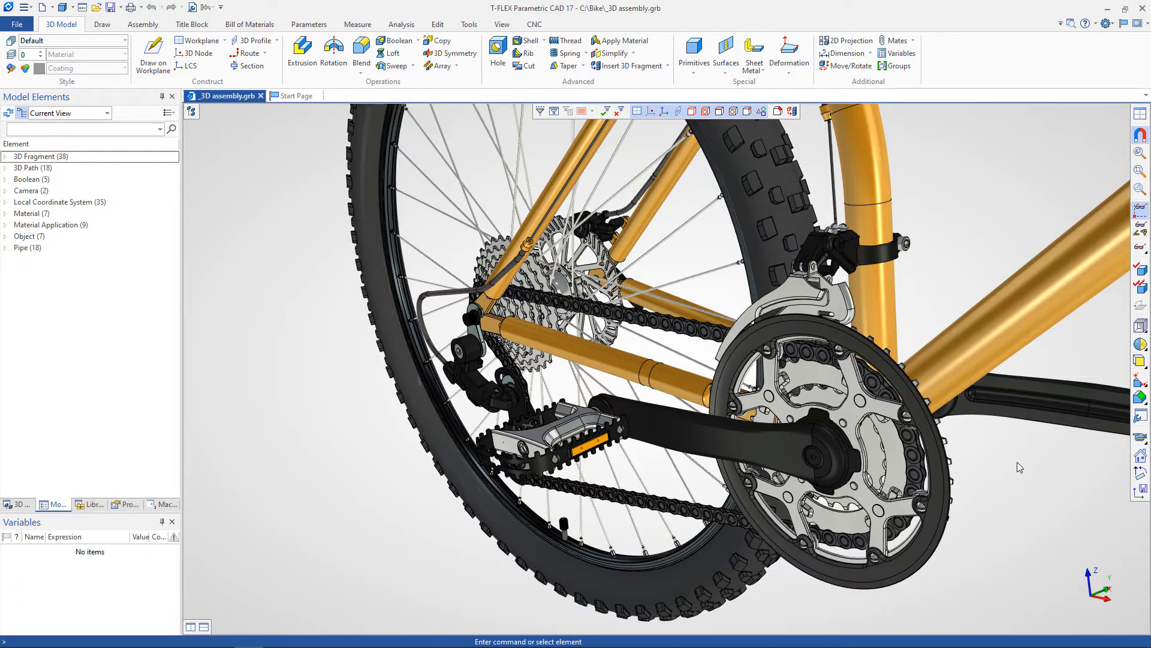
Open the Customize dialog and examine the ribbon command lists for both the Ribbon and the Shortcut Bar.
{"action": "left_click", "coordinate": [1110, 24]}
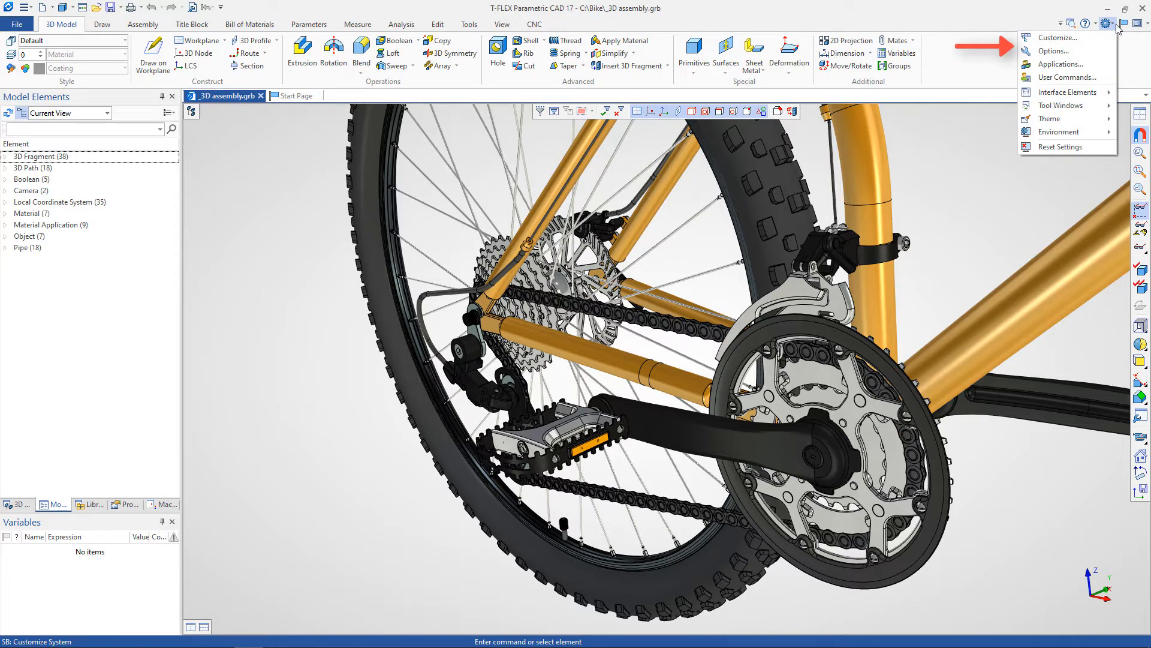
{"action": "left_click", "coordinate": [1077, 38]}
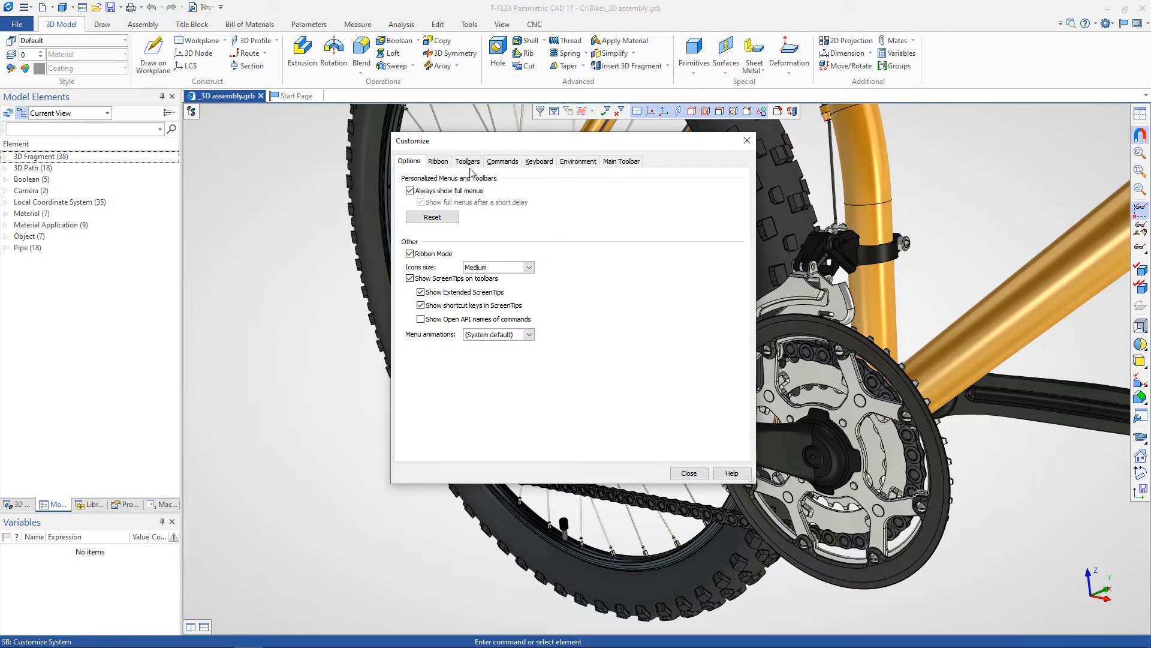
{"action": "left_click", "coordinate": [437, 161]}
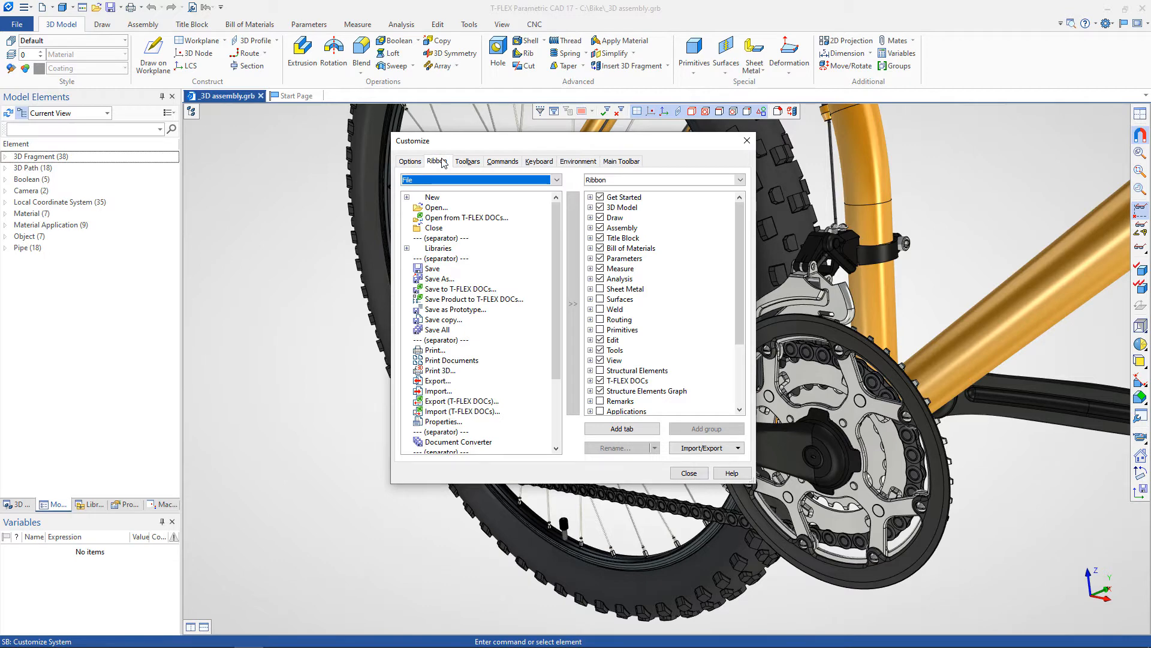
{"action": "left_click_drag", "start_coordinate": [739, 216], "coordinate": [737, 291]}
{"action": "left_click_drag", "start_coordinate": [558, 242], "coordinate": [567, 308]}
{"action": "left_click", "coordinate": [665, 180]}
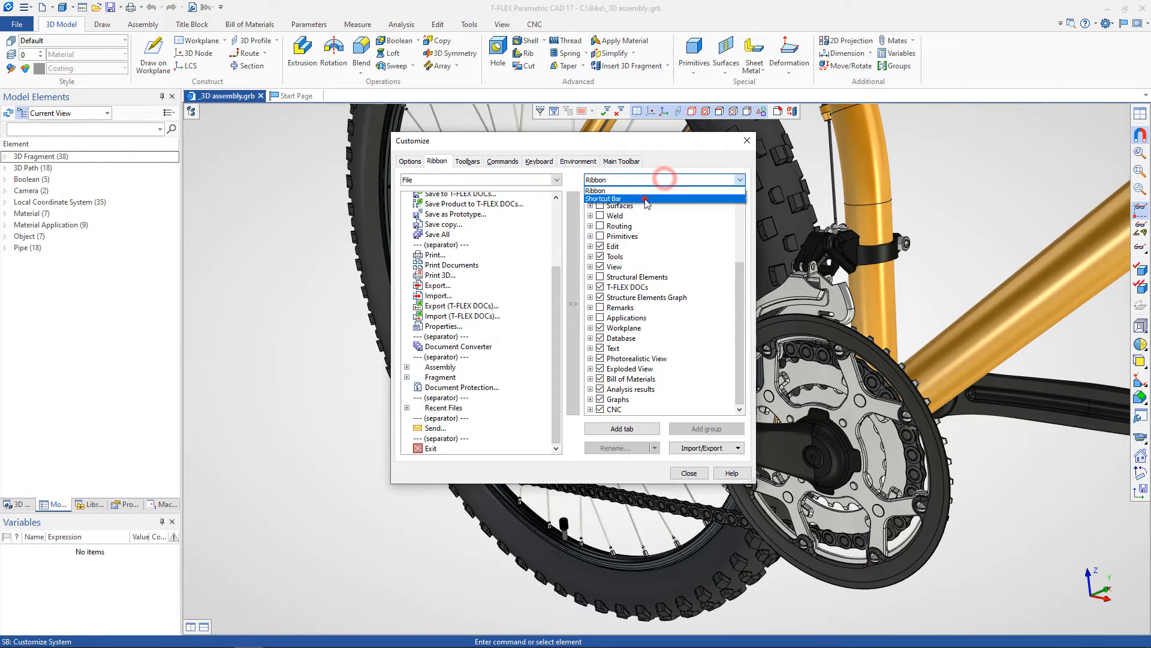
{"action": "left_click", "coordinate": [644, 198]}
{"action": "left_click", "coordinate": [631, 180]}
{"action": "left_click", "coordinate": [627, 190]}
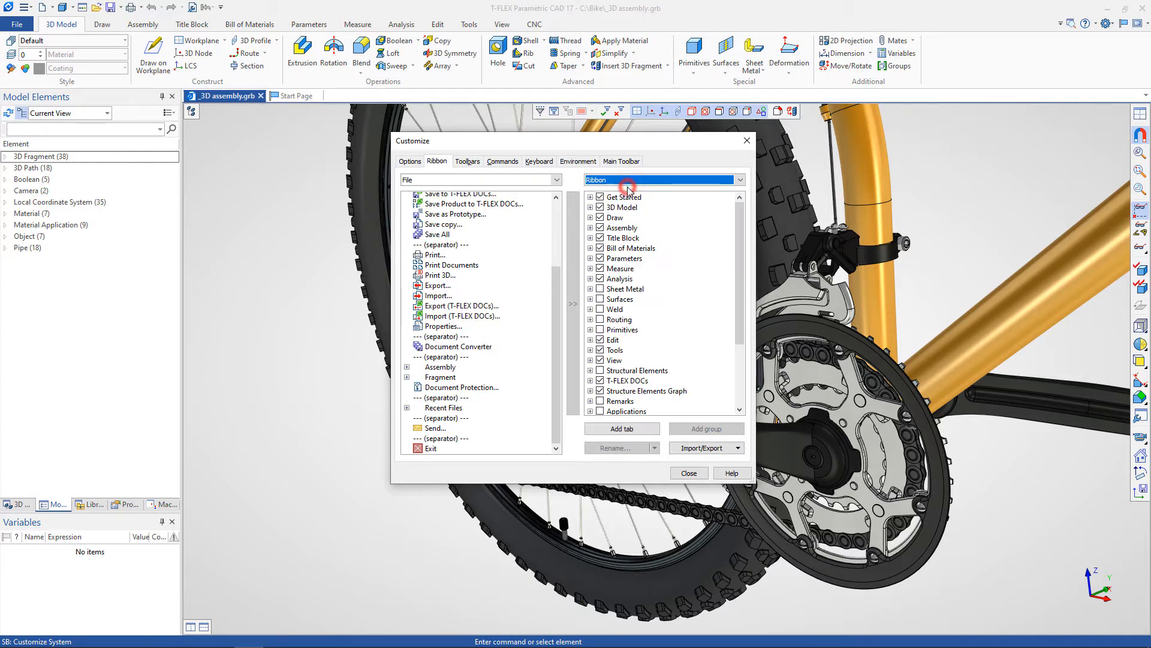
Show the Main Menu toolbar through the toolbar customization settings and hide it again.
{"action": "left_click", "coordinate": [468, 161]}
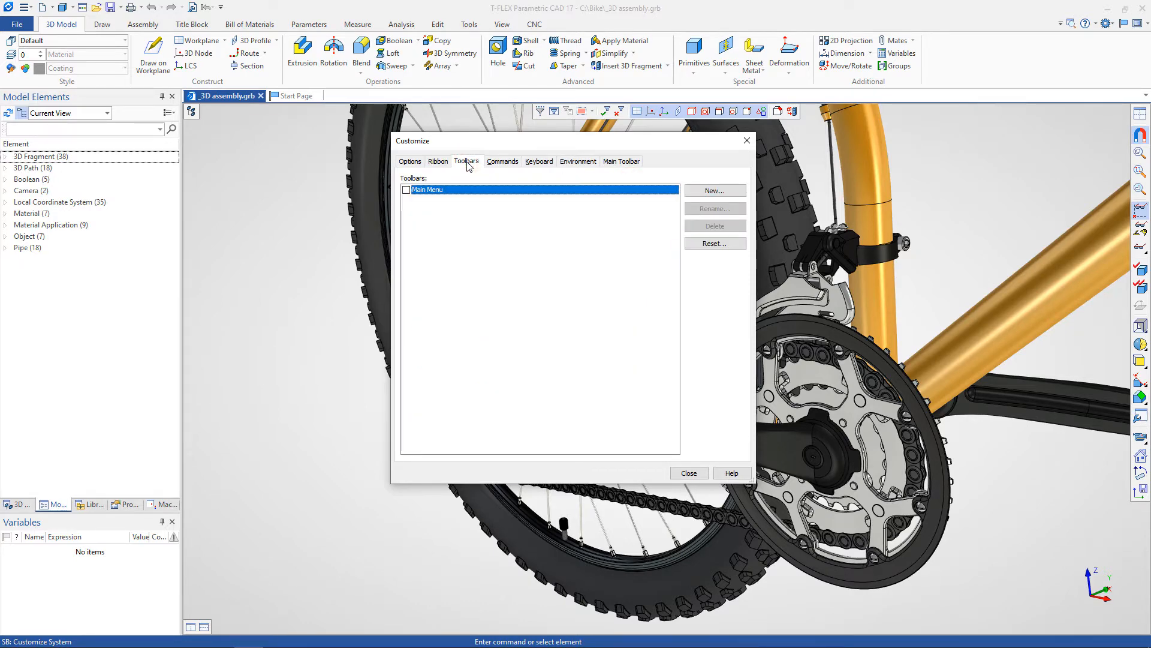
{"action": "left_click", "coordinate": [405, 190]}
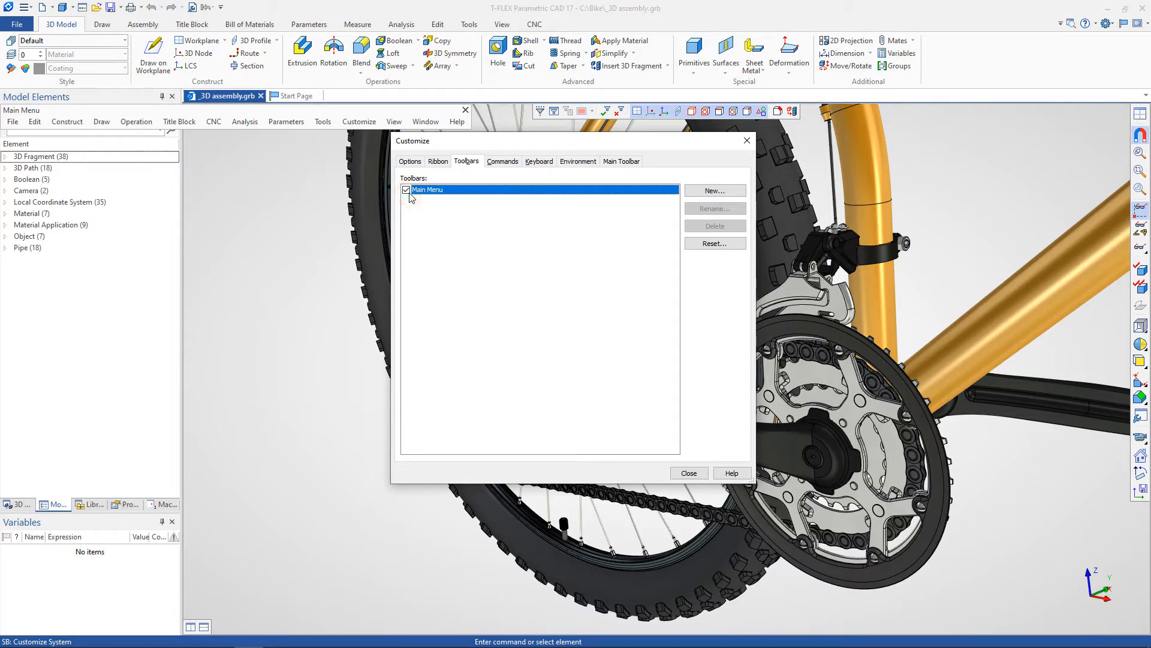
{"action": "left_click", "coordinate": [406, 190]}
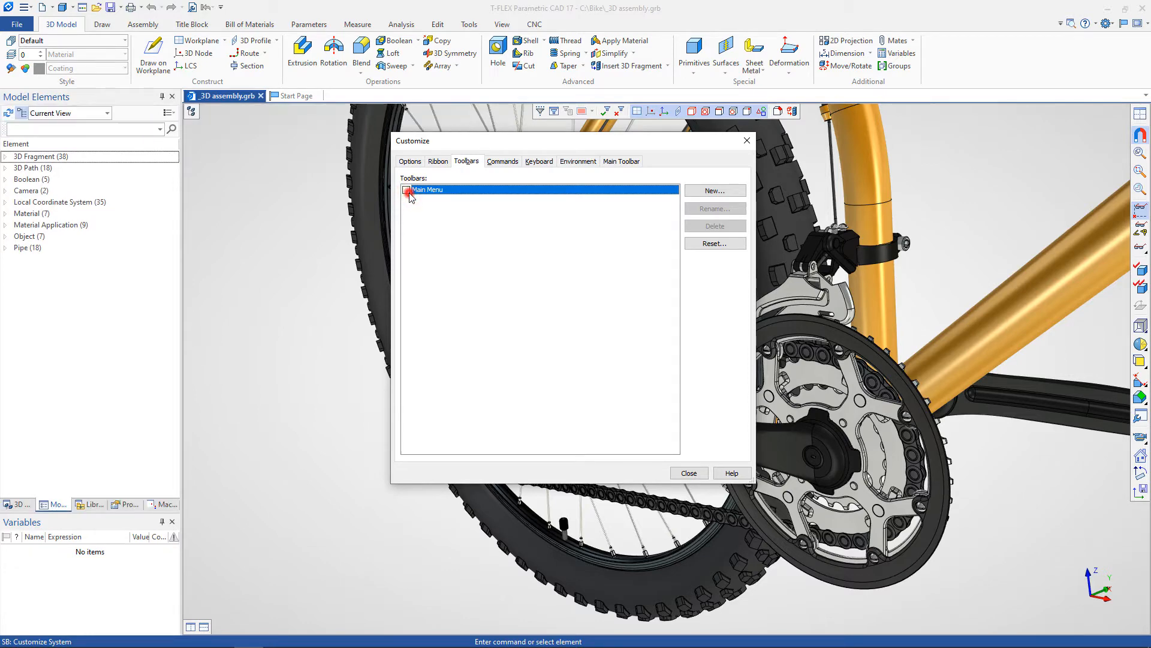
Examine the commands available for toolbars in the Title Block, CNC and Parameters categories.
{"action": "left_click", "coordinate": [504, 161]}
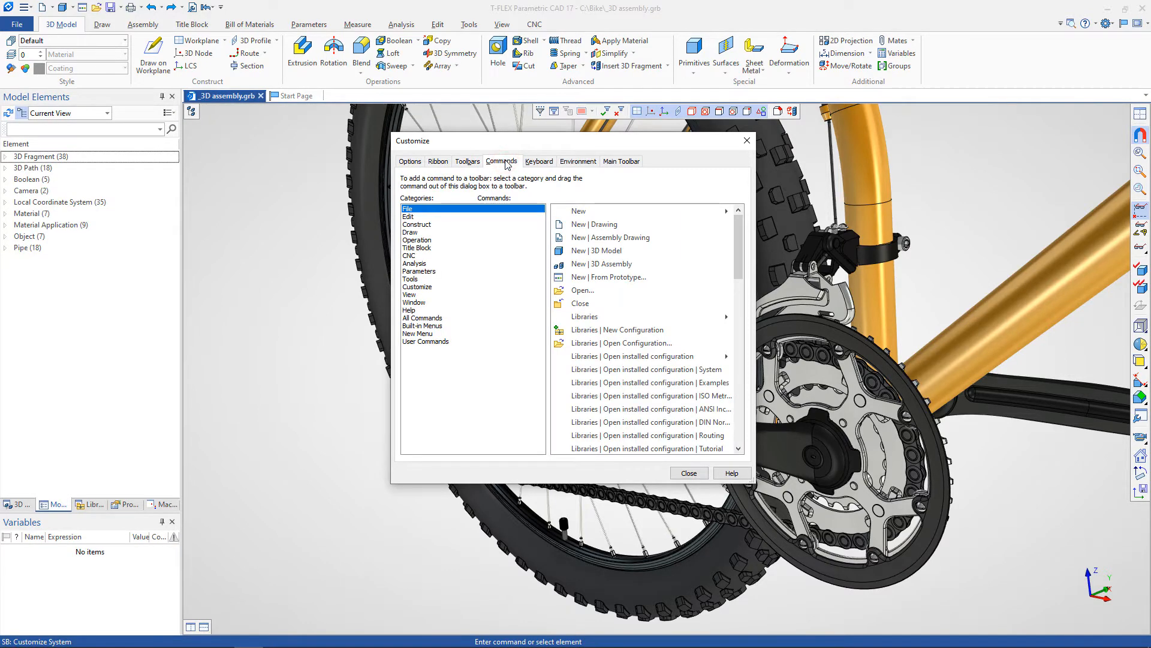
{"action": "left_click", "coordinate": [426, 247]}
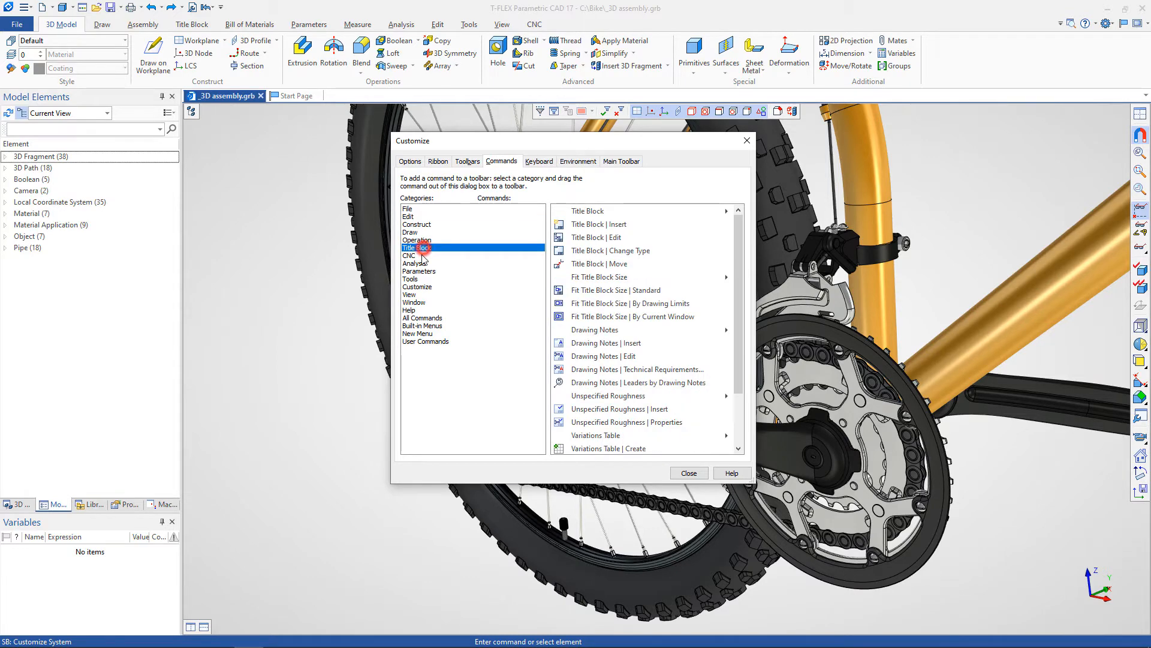
{"action": "left_click", "coordinate": [427, 256]}
{"action": "left_click", "coordinate": [420, 271]}
{"action": "left_click", "coordinate": [586, 264]}
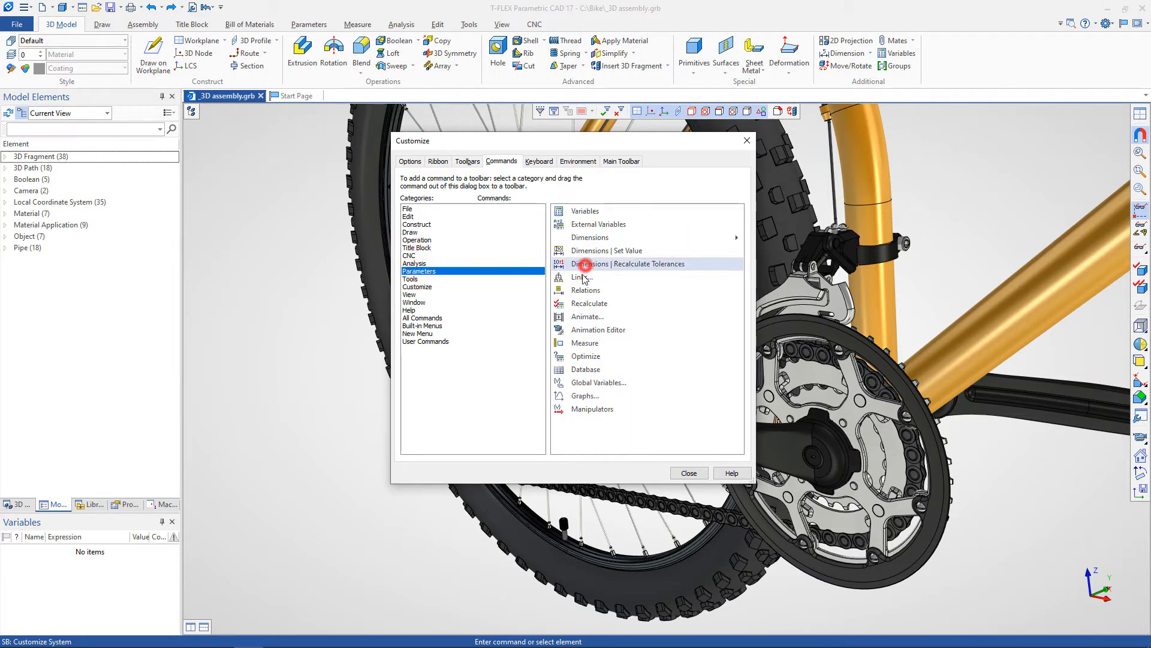
{"action": "left_click", "coordinate": [582, 277]}
{"action": "left_click", "coordinate": [585, 290]}
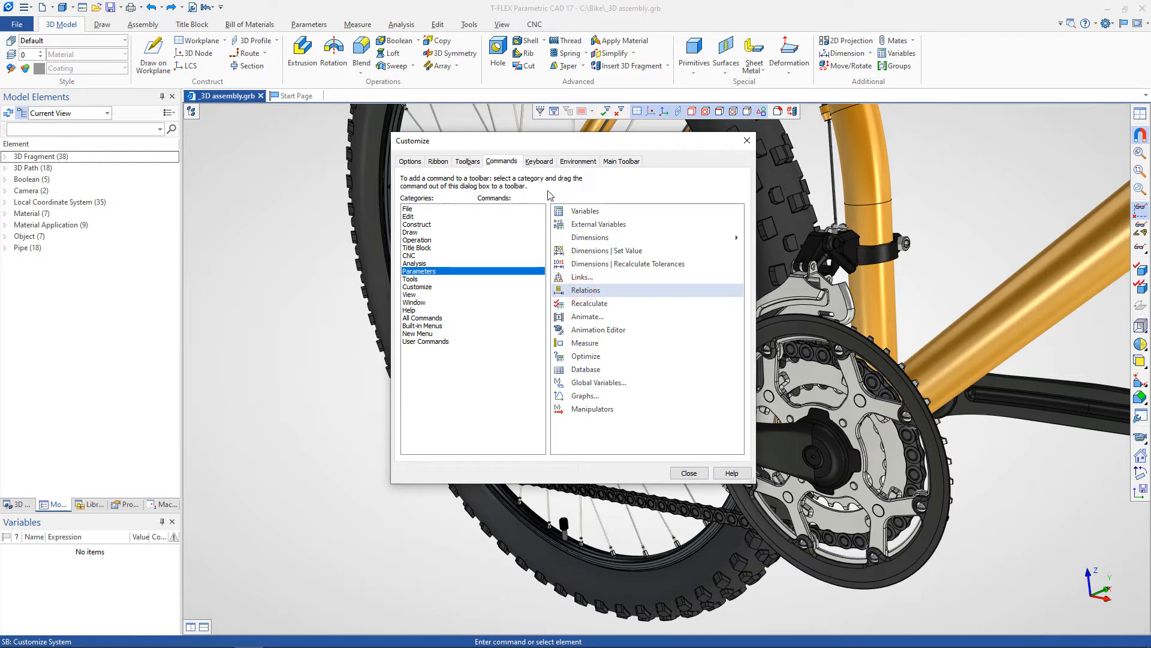
Check the keyboard shortcut assigned to the Save command, browse the shortcut categories and view the saved environments.
{"action": "left_click", "coordinate": [539, 162]}
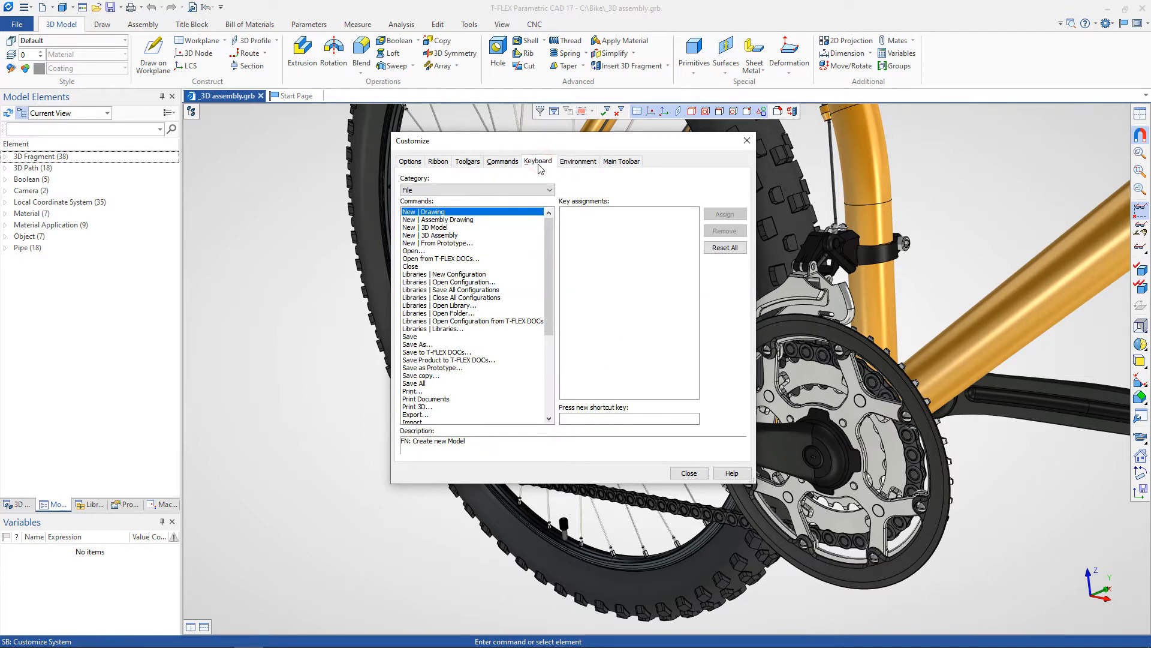
{"action": "left_click", "coordinate": [423, 338]}
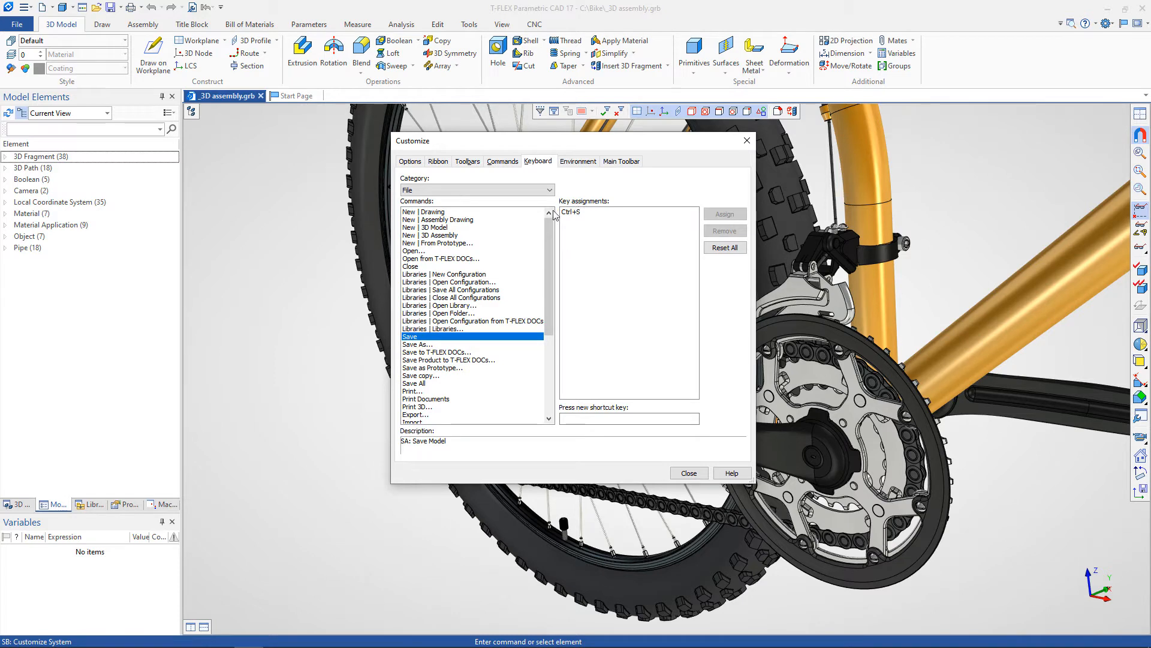
{"action": "left_click", "coordinate": [520, 190]}
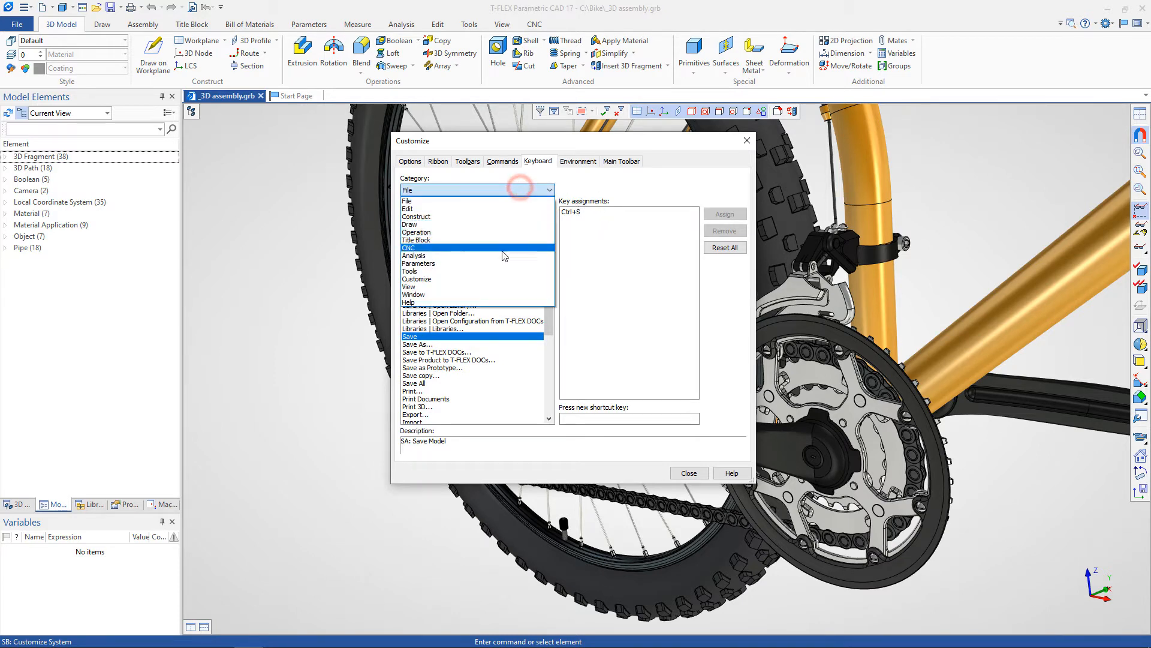
{"action": "left_click", "coordinate": [473, 190]}
{"action": "left_click", "coordinate": [567, 161]}
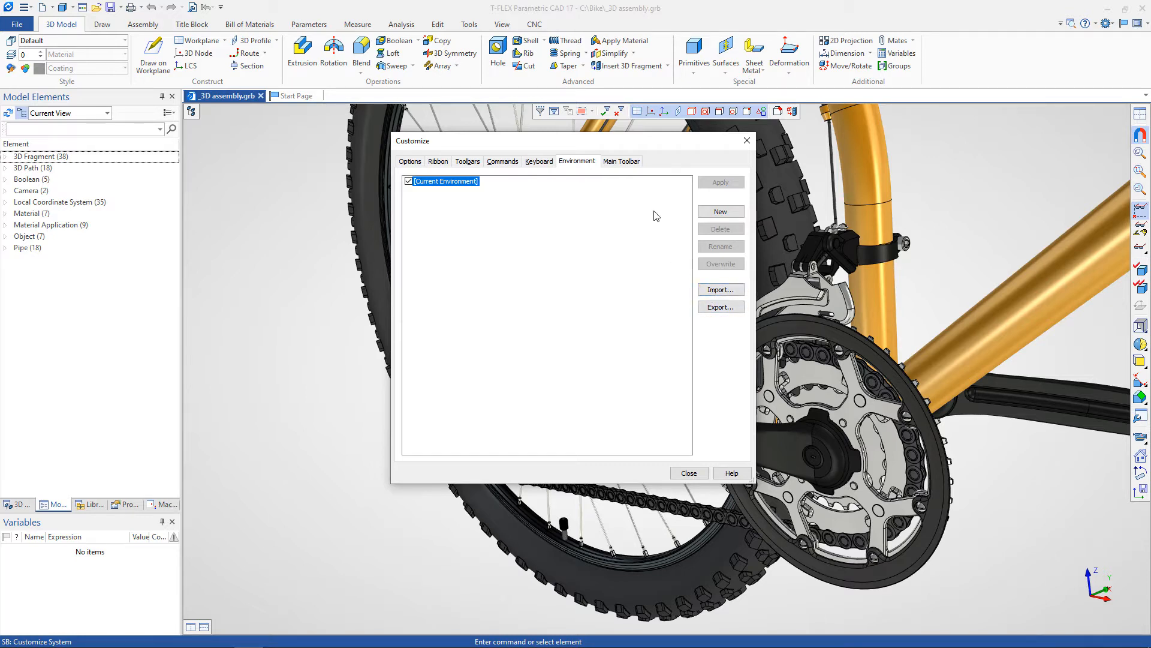
Toggle the Database and Photorealistic View modes of the main toolbar on and off, and close the Customize dialog.
{"action": "left_click", "coordinate": [624, 162]}
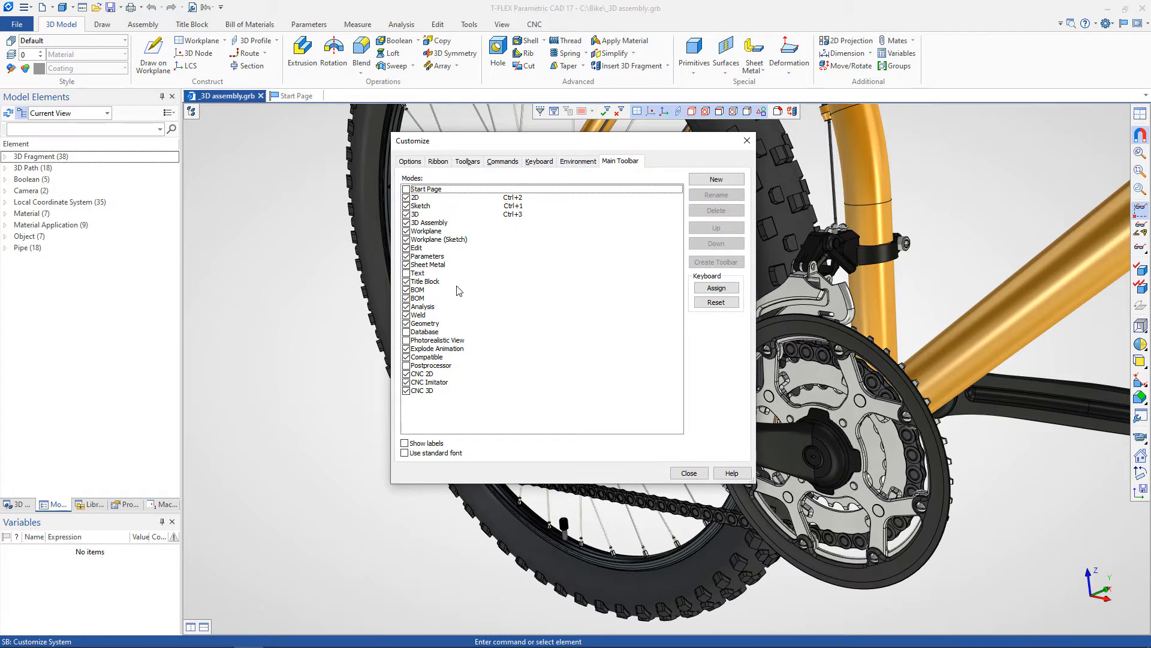
{"action": "left_click", "coordinate": [406, 331]}
{"action": "left_click", "coordinate": [407, 340]}
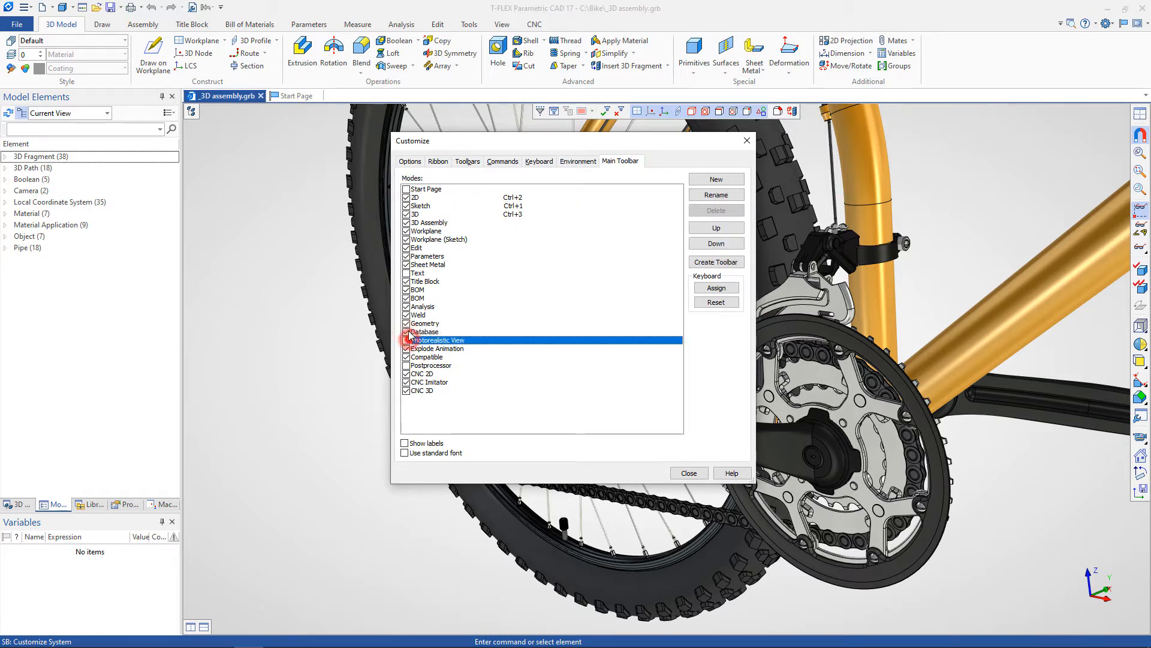
{"action": "left_click", "coordinate": [406, 331]}
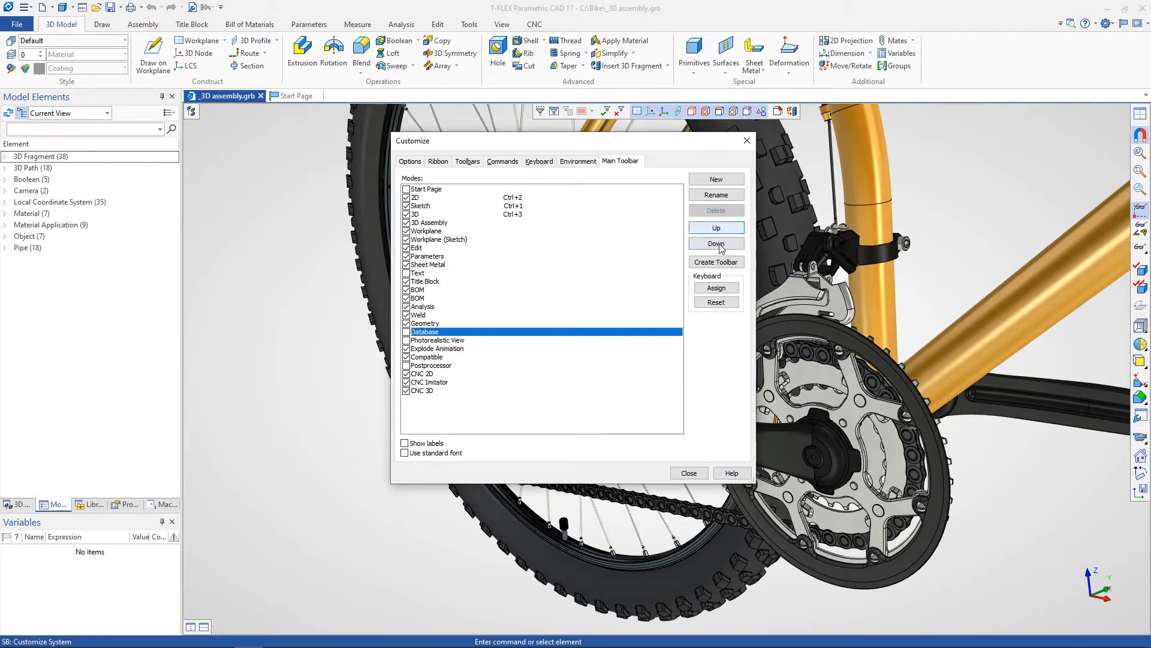
{"action": "left_click", "coordinate": [688, 473]}
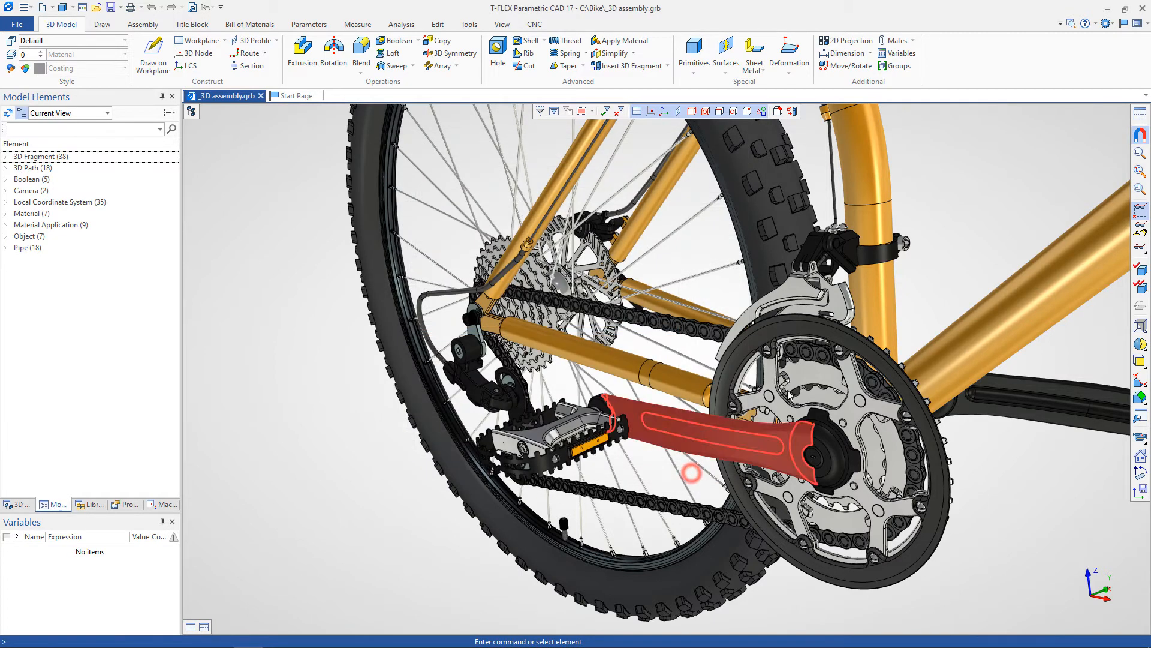
Open the system Options and examine the Startup and 2D settings, including Paper Size List and 2D Graphics Settings.
{"action": "left_click", "coordinate": [1106, 23]}
{"action": "left_click", "coordinate": [1094, 50]}
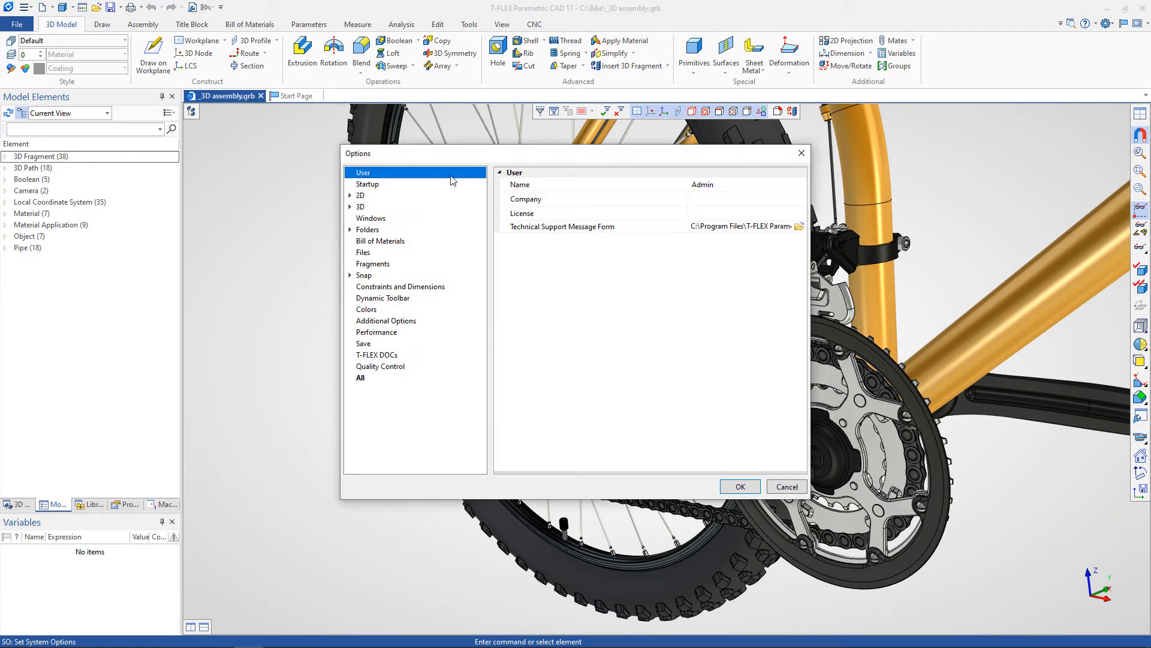
{"action": "left_click", "coordinate": [380, 189]}
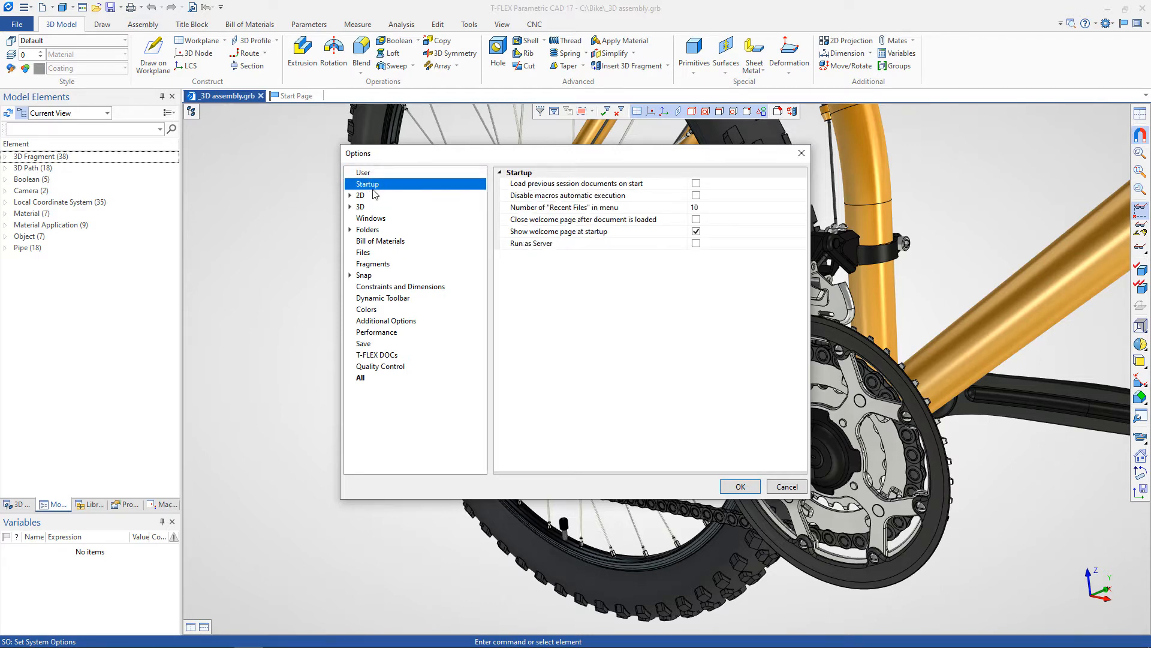
{"action": "left_click", "coordinate": [358, 197]}
{"action": "left_click", "coordinate": [351, 196]}
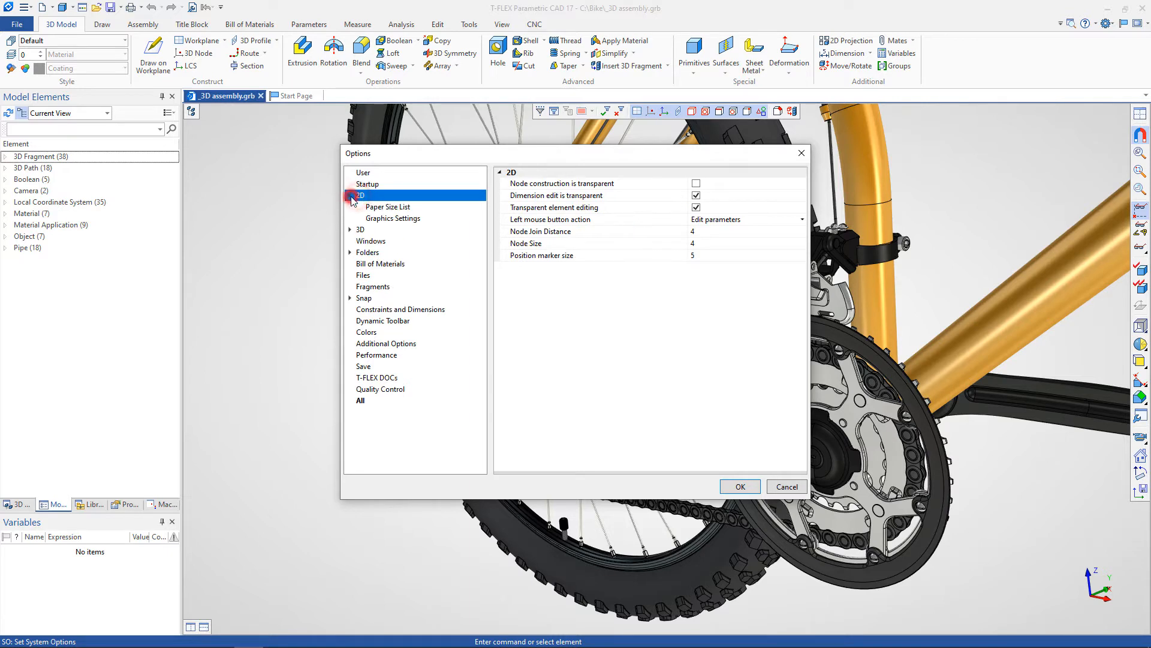
{"action": "left_click", "coordinate": [386, 207]}
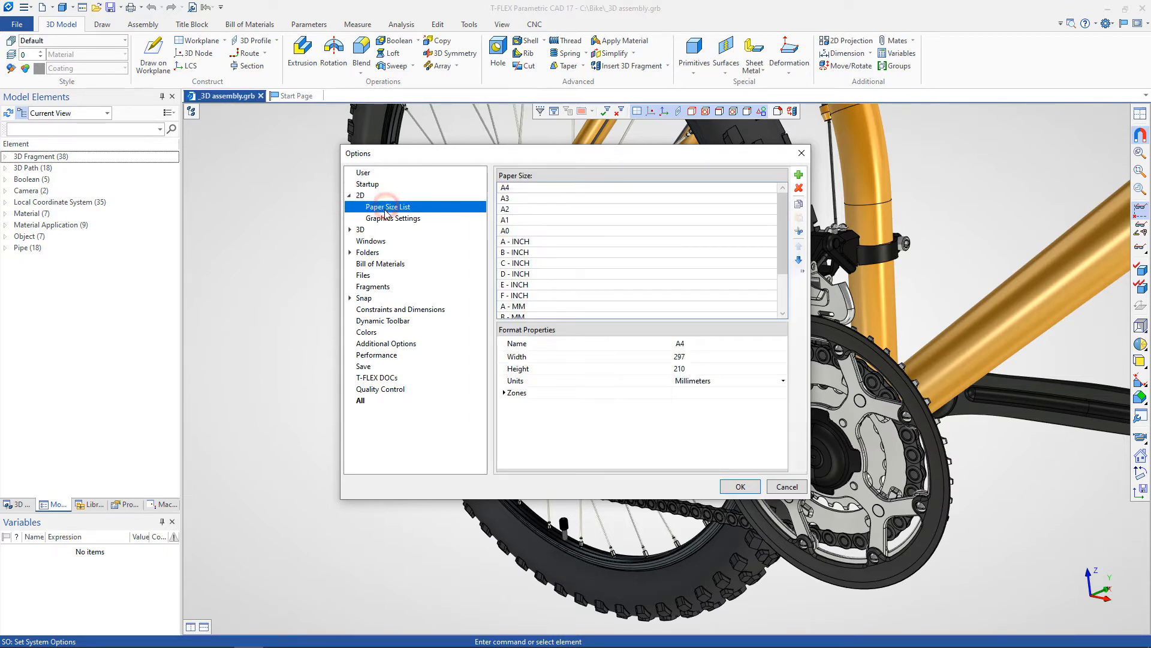
{"action": "left_click", "coordinate": [384, 219]}
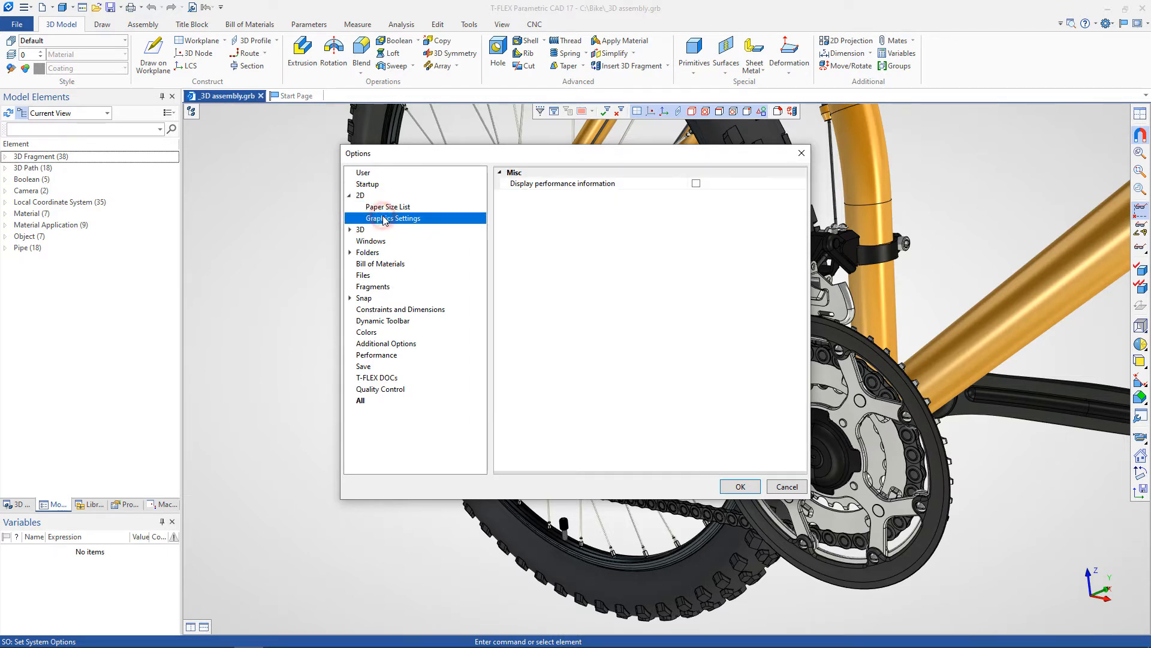
Examine the 3D options with their Graphics Settings, and the Windows options.
{"action": "left_click", "coordinate": [362, 233]}
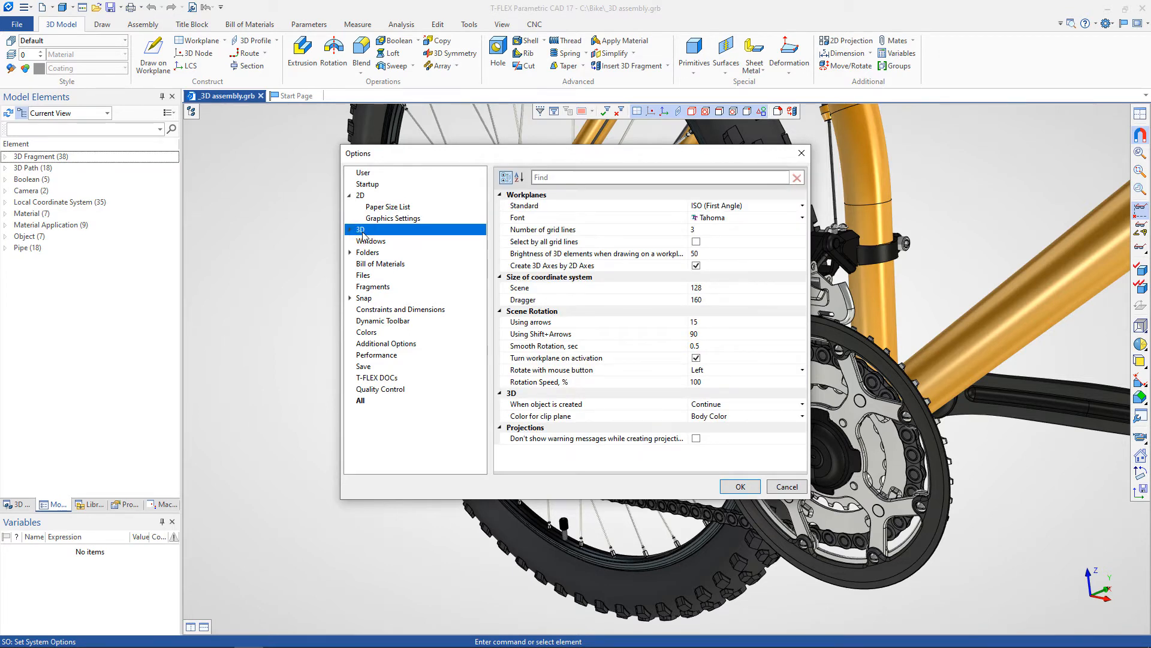
{"action": "left_click", "coordinate": [350, 230]}
{"action": "left_click", "coordinate": [379, 241]}
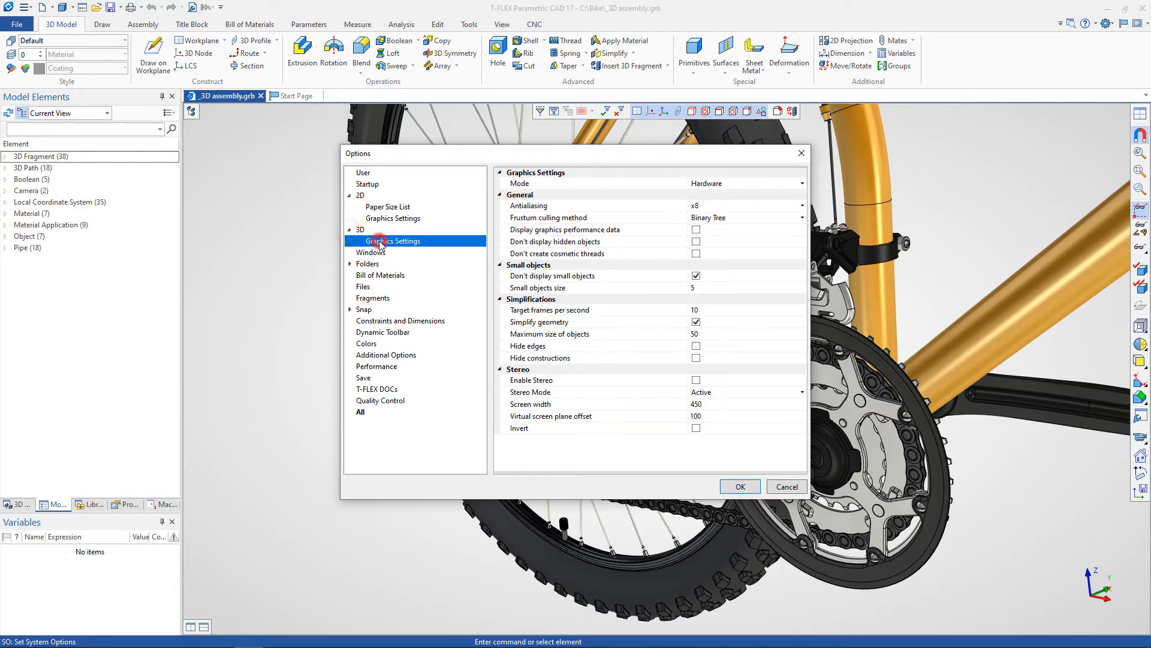
{"action": "left_click", "coordinate": [373, 256]}
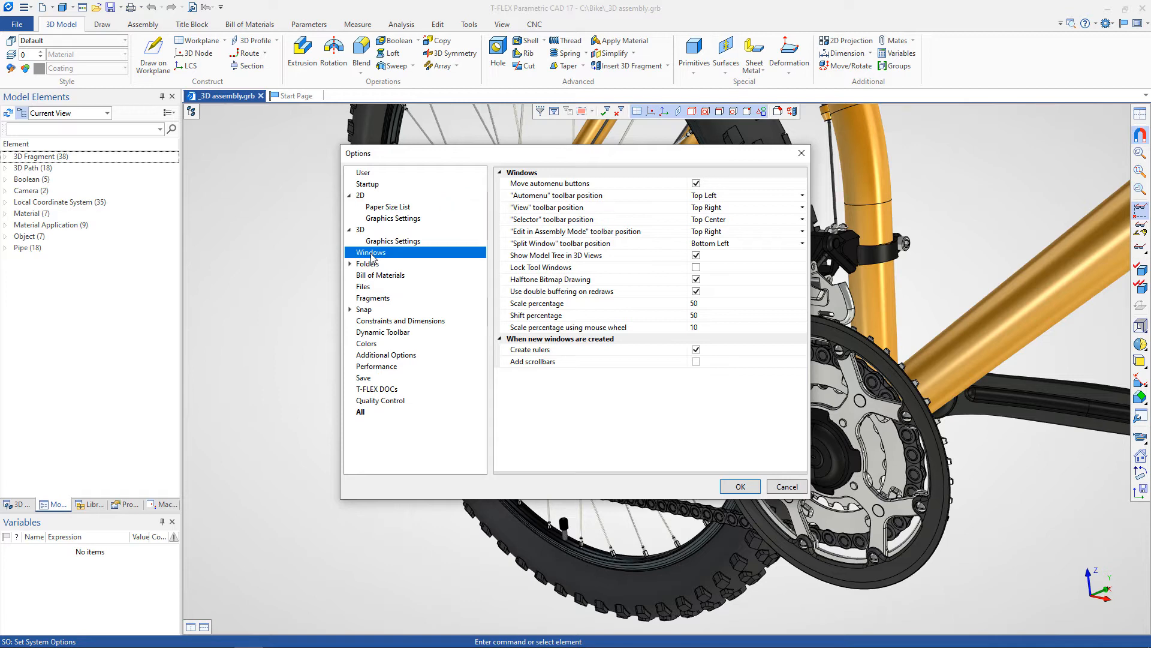
Examine the Folders options, including the search folders for databases, documents, bills of materials, textures and fonts.
{"action": "left_click", "coordinate": [368, 264]}
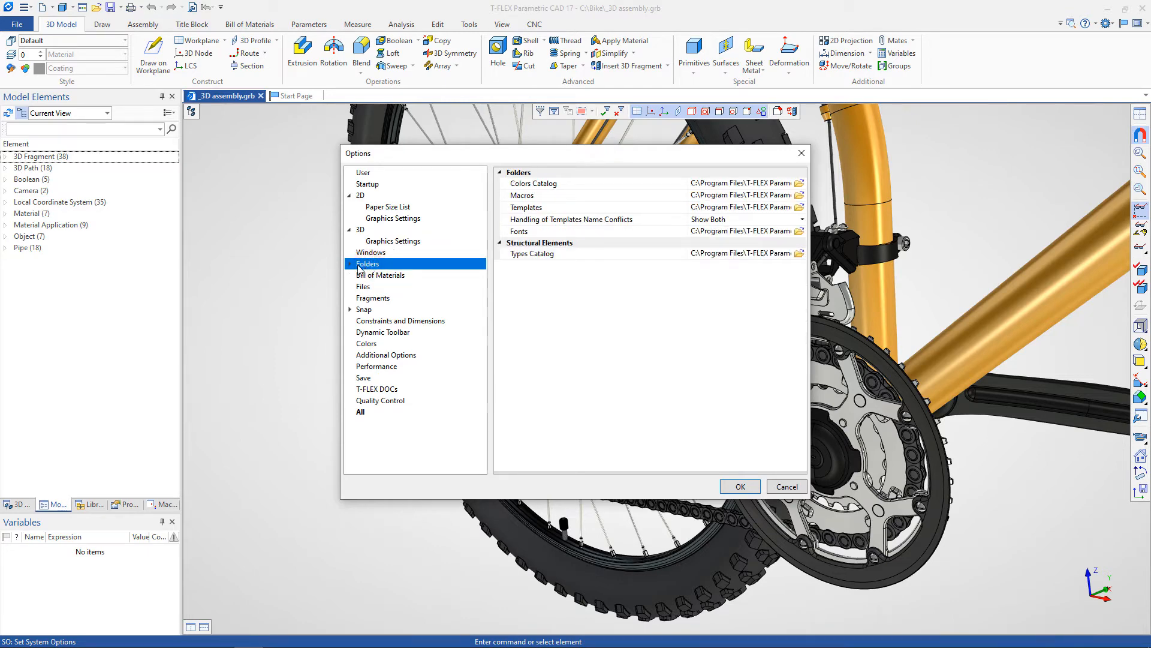
{"action": "left_click", "coordinate": [353, 265]}
{"action": "left_click", "coordinate": [380, 275]}
{"action": "left_click", "coordinate": [378, 287]}
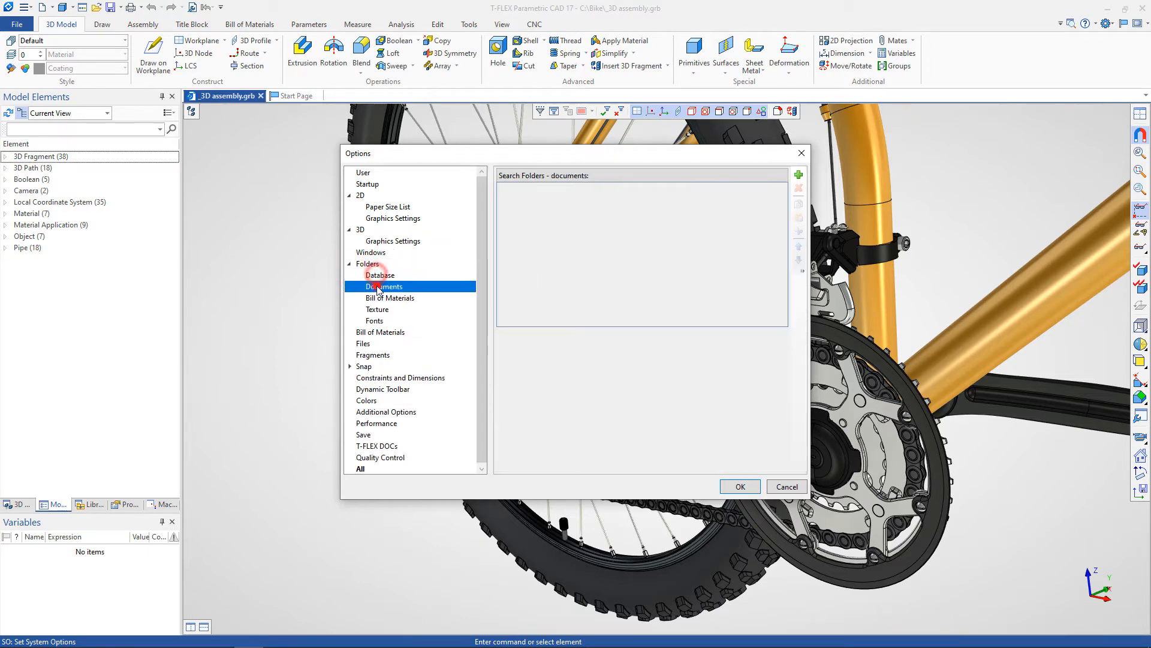
{"action": "left_click", "coordinate": [381, 298]}
{"action": "left_click", "coordinate": [379, 310]}
{"action": "left_click", "coordinate": [382, 321]}
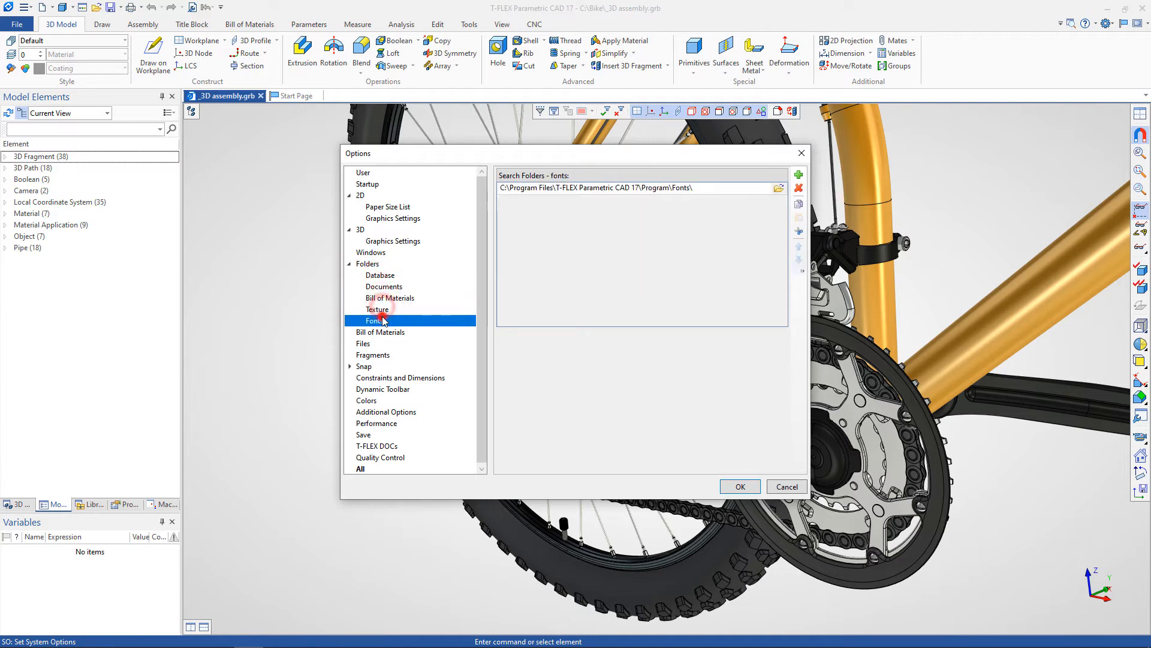
Examine the Bill of Materials, Files, Fragments and Snap options.
{"action": "left_click", "coordinate": [363, 333]}
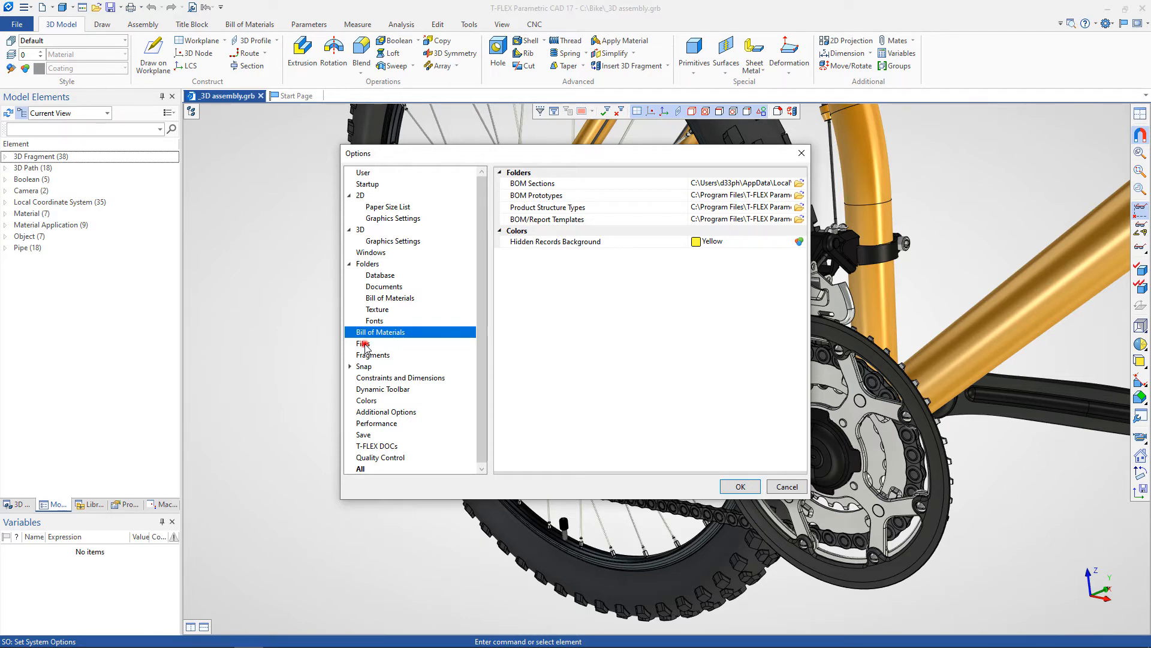
{"action": "left_click", "coordinate": [363, 344]}
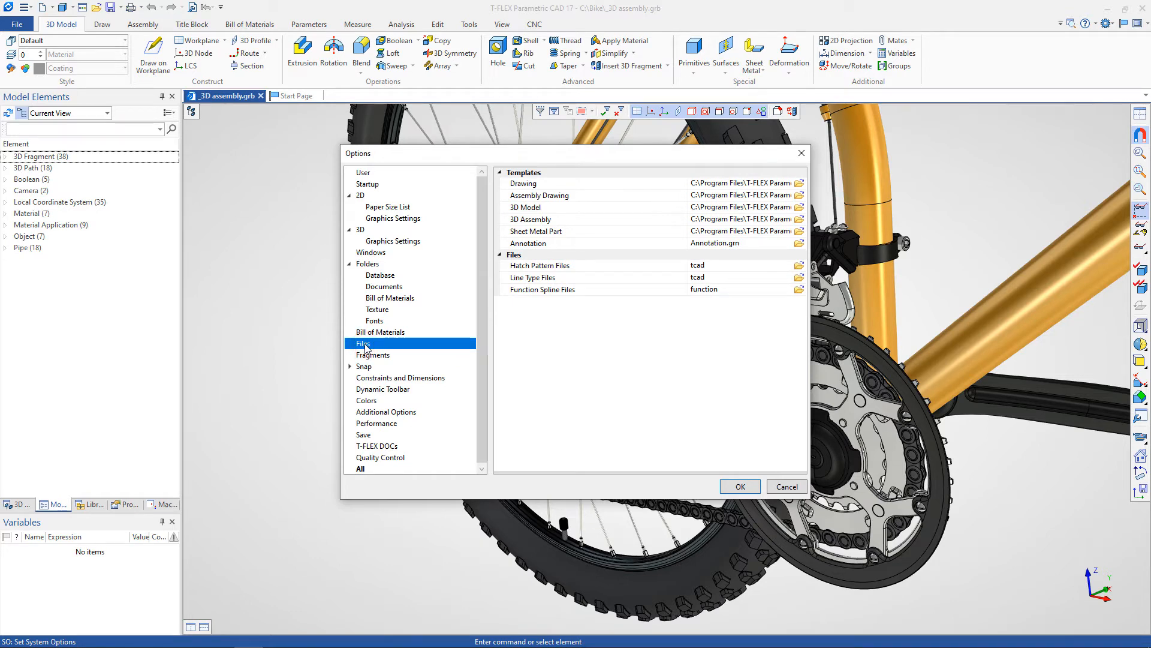
{"action": "left_click", "coordinate": [368, 358]}
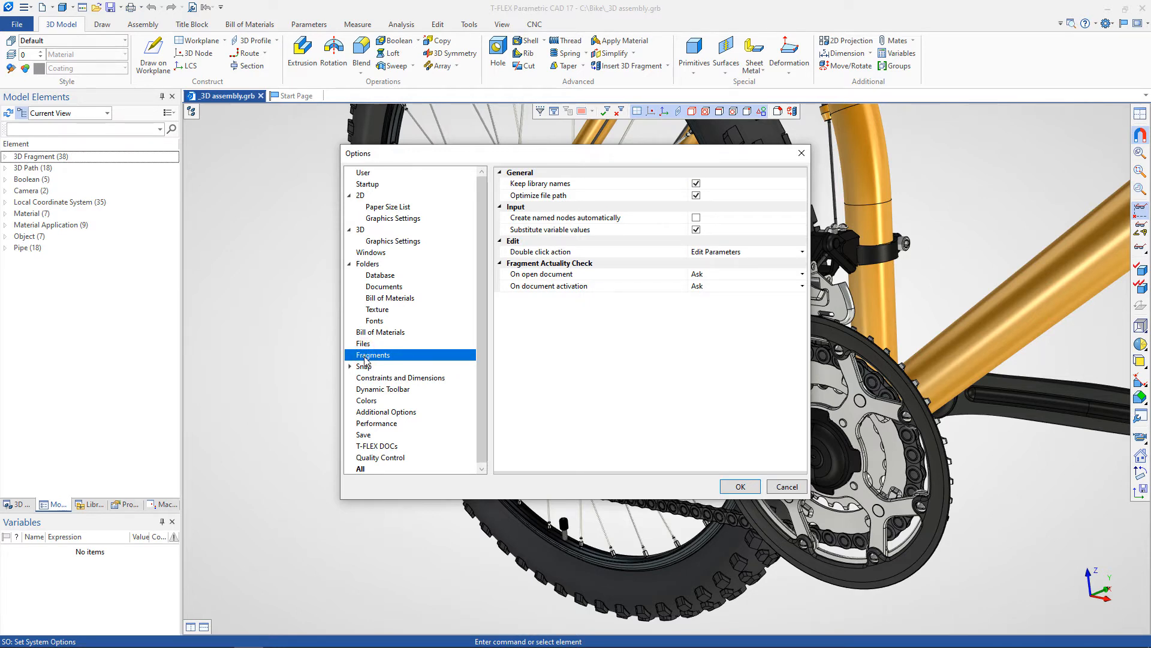
{"action": "left_click", "coordinate": [366, 365]}
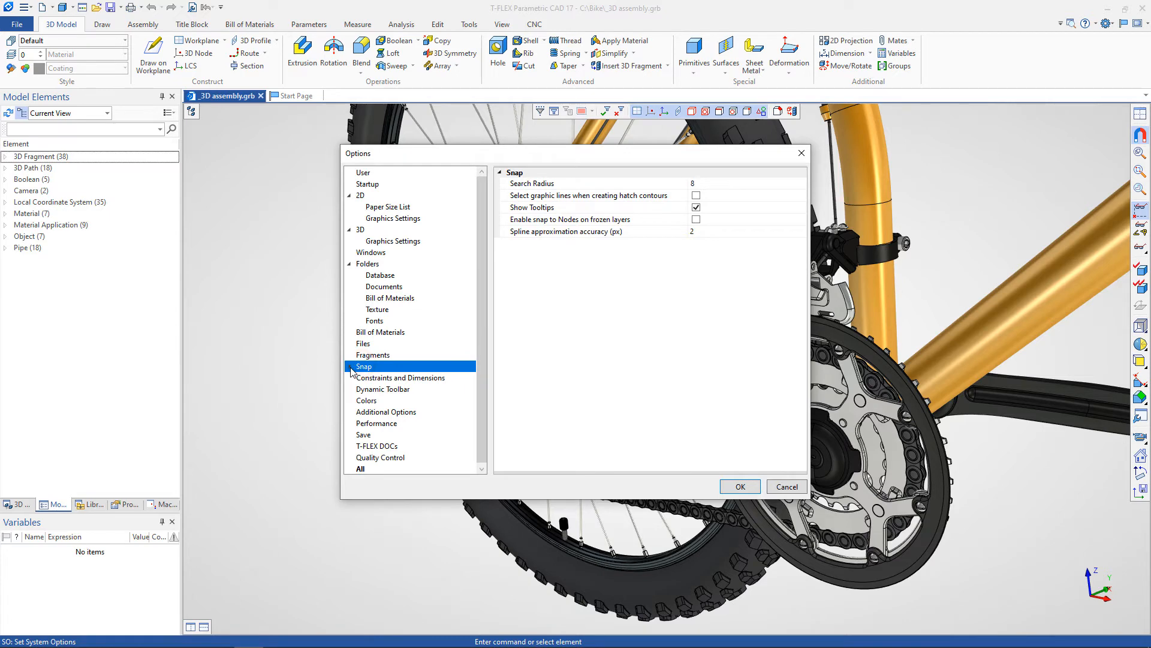
In the Snap Priority options, move Tangency Points two places up the list and back down to its original place.
{"action": "left_click", "coordinate": [351, 368]}
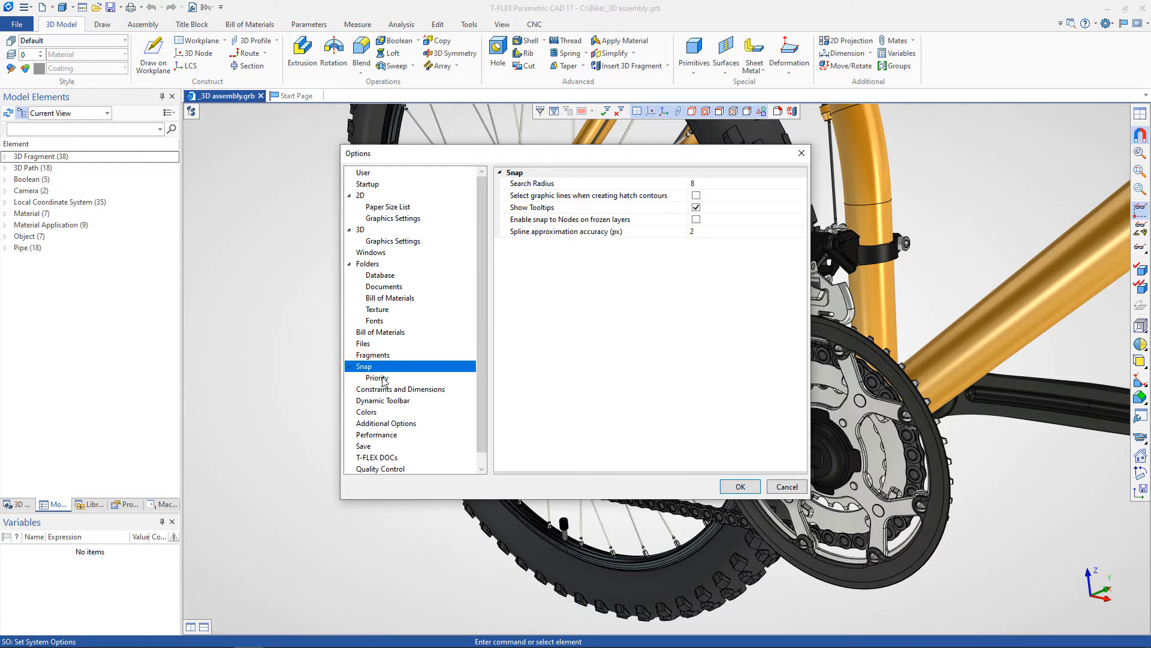
{"action": "left_click", "coordinate": [377, 378]}
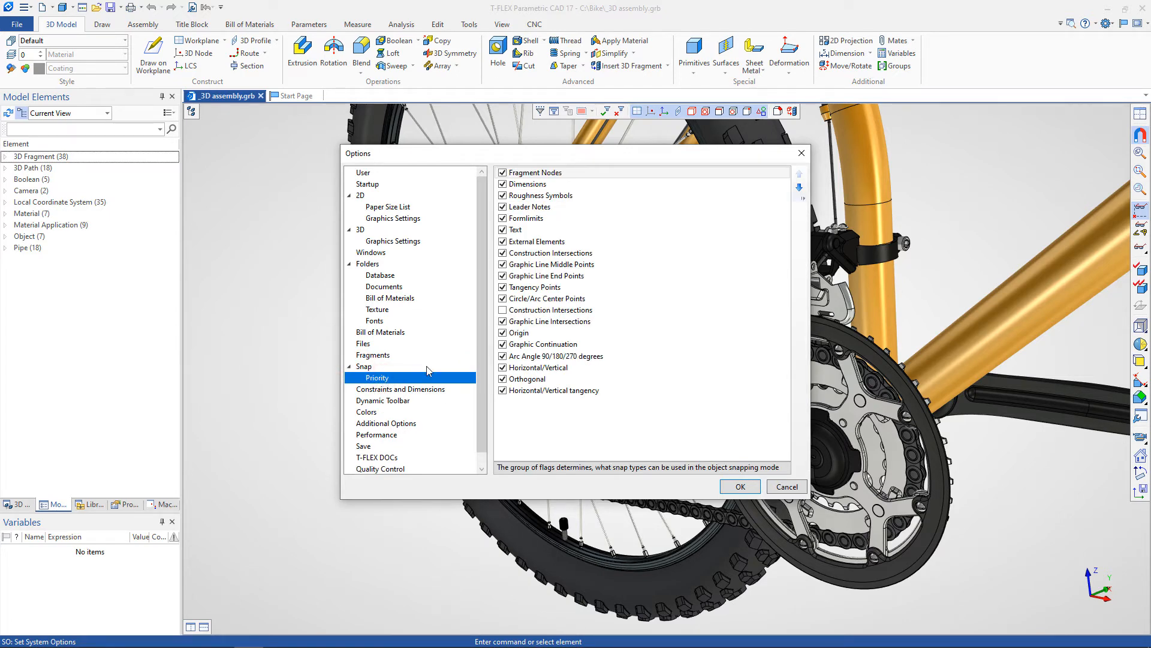
{"action": "left_click", "coordinate": [533, 286]}
{"action": "left_click", "coordinate": [799, 174]}
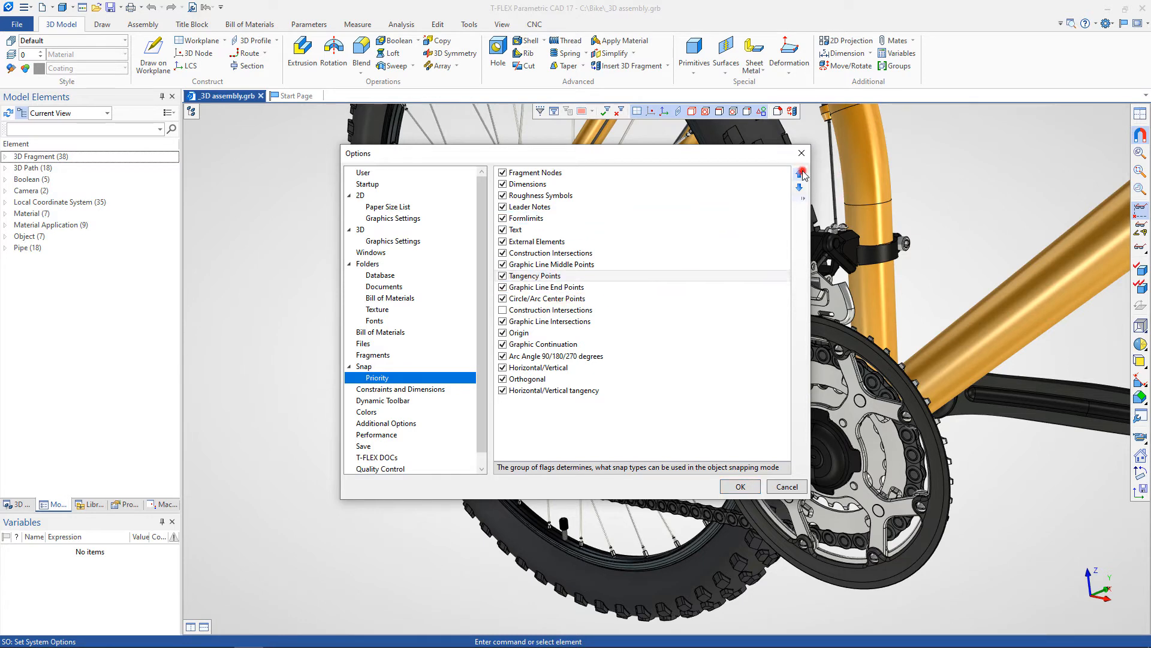
{"action": "left_click", "coordinate": [800, 174]}
{"action": "left_click", "coordinate": [799, 173]}
{"action": "left_click", "coordinate": [800, 186]}
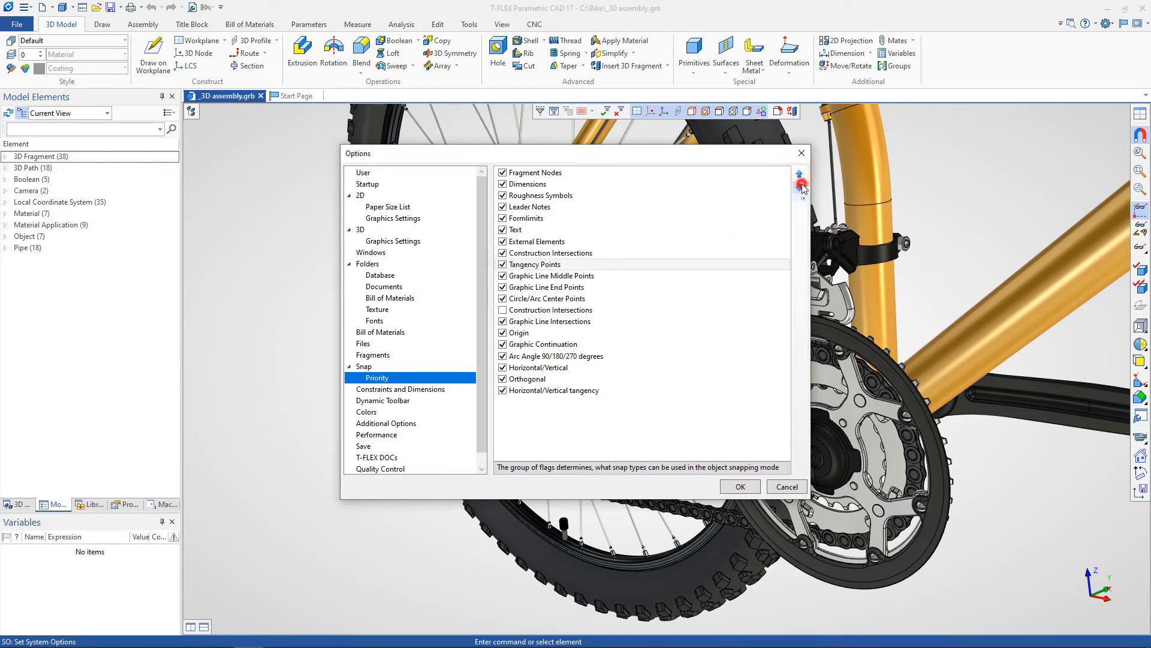
{"action": "left_click", "coordinate": [800, 186]}
{"action": "left_click", "coordinate": [800, 187]}
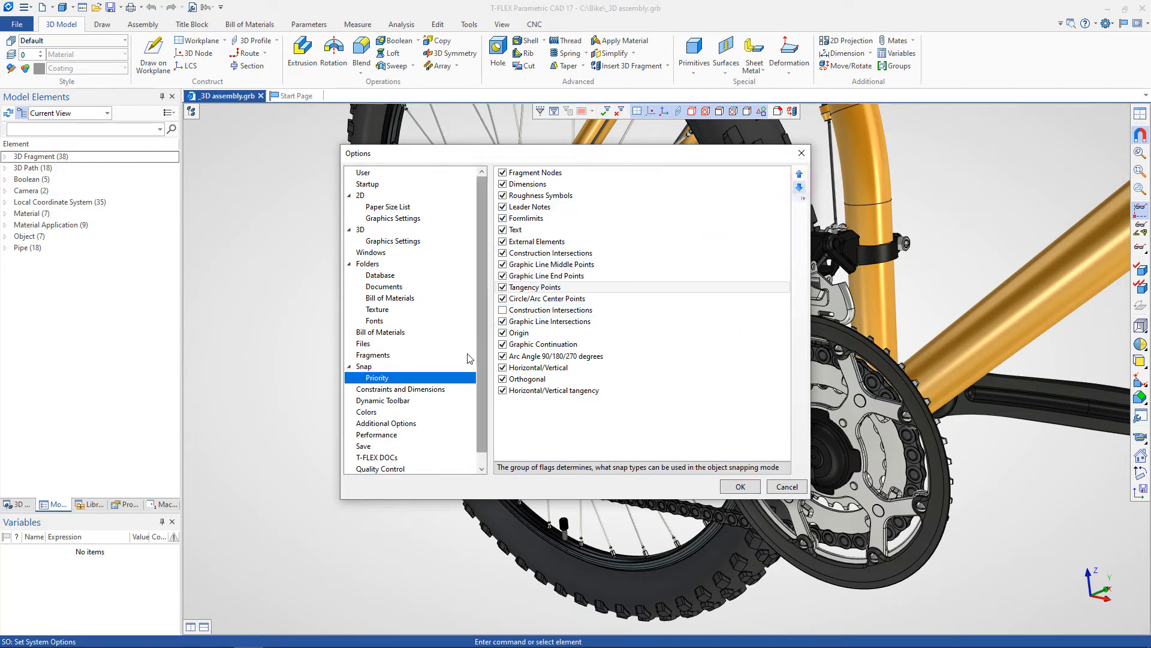
Examine the Constraints and Dimensions, Dynamic Toolbar and Colors options.
{"action": "left_click", "coordinate": [395, 390]}
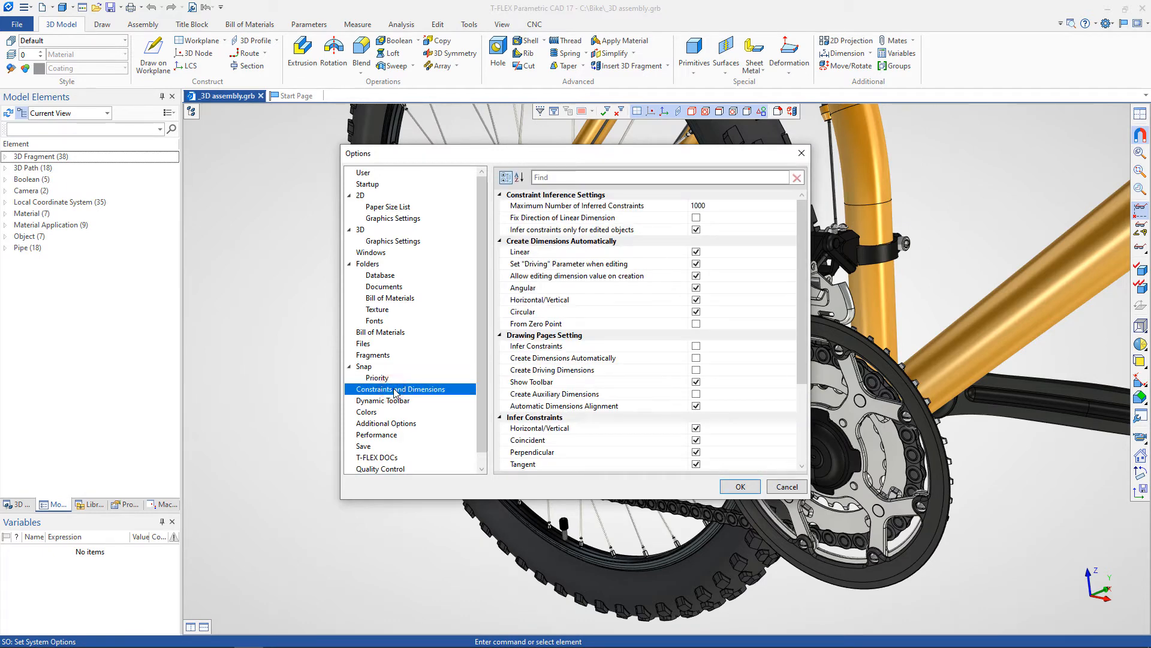
{"action": "mouse_move", "coordinate": [799, 244]}
{"action": "left_mouse_down"}
{"action": "mouse_move", "coordinate": [800, 341]}
{"action": "mouse_move", "coordinate": [801, 230]}
{"action": "left_mouse_up"}
{"action": "left_click", "coordinate": [378, 402]}
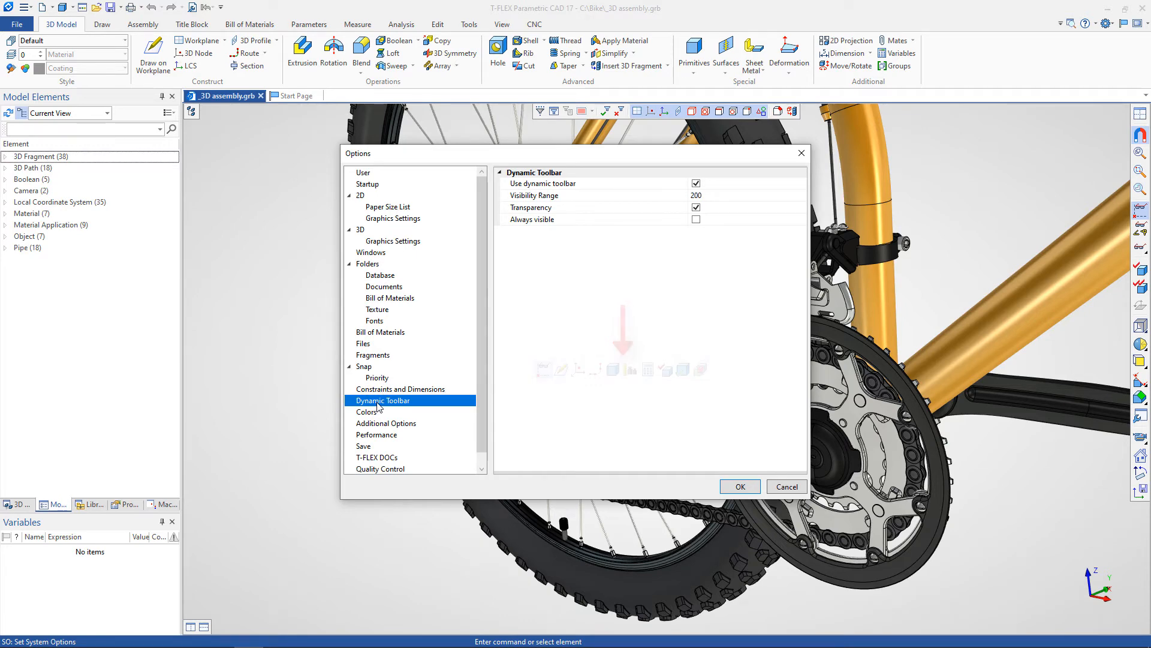
{"action": "left_click", "coordinate": [373, 412]}
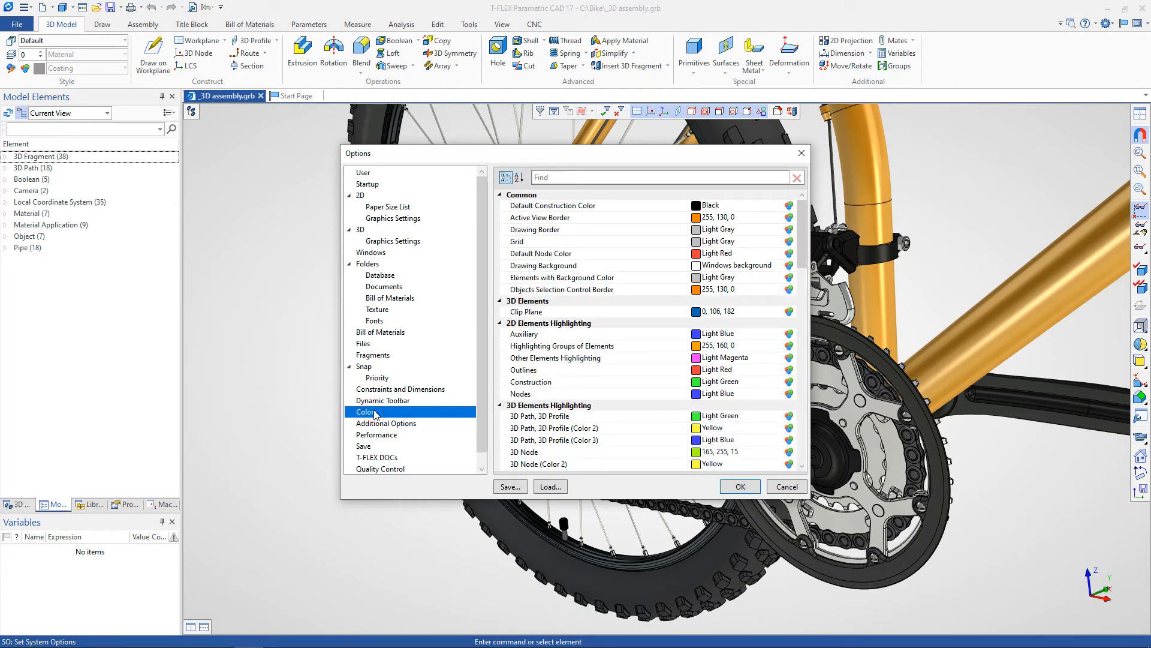
{"action": "mouse_move", "coordinate": [805, 216]}
{"action": "left_mouse_down"}
{"action": "mouse_move", "coordinate": [805, 395]}
{"action": "mouse_move", "coordinate": [800, 208]}
{"action": "left_mouse_up"}
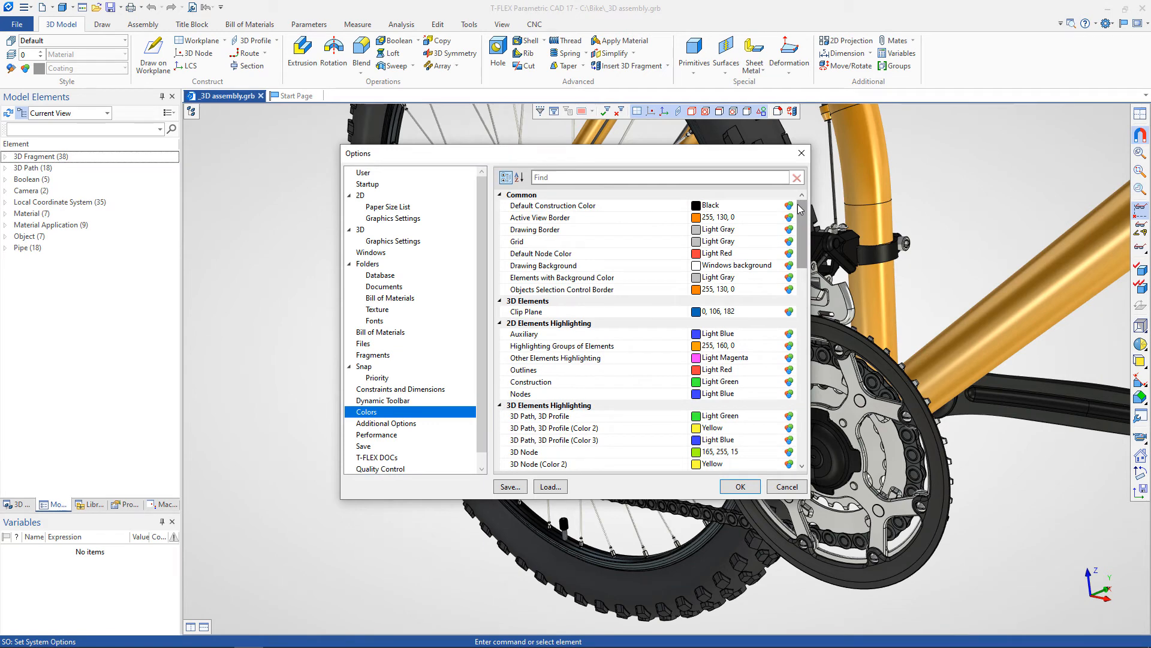
Examine the Additional Options, Performance, Save, T-FLEX DOCs and Quality Control settings.
{"action": "left_click", "coordinate": [389, 425]}
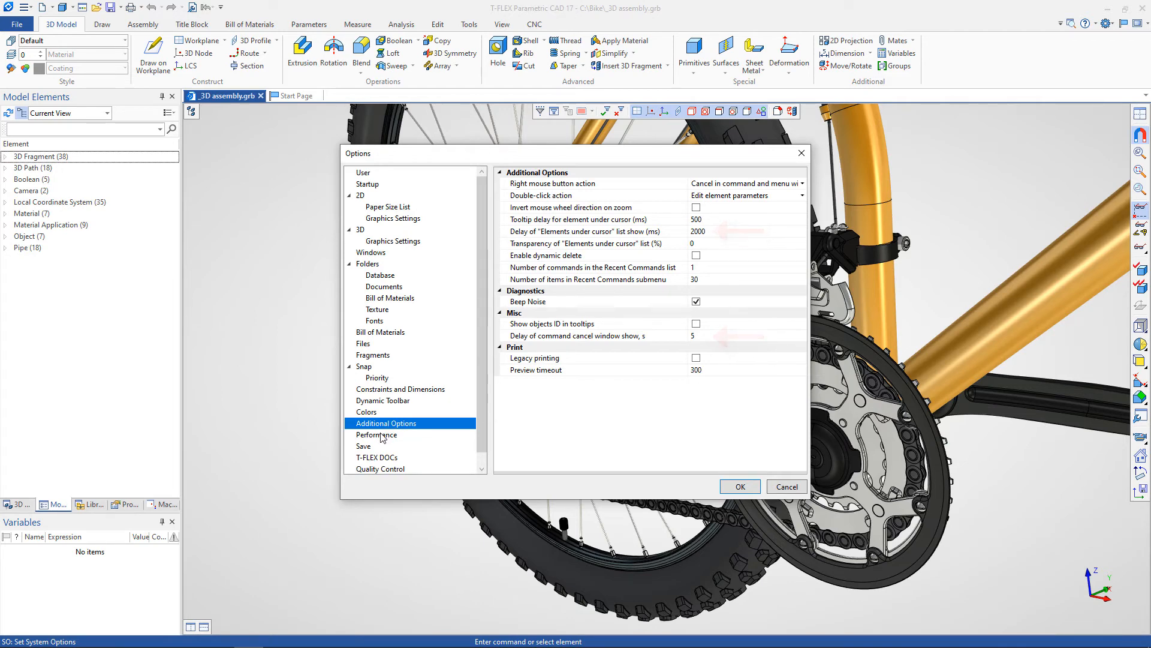
{"action": "left_click", "coordinate": [379, 435]}
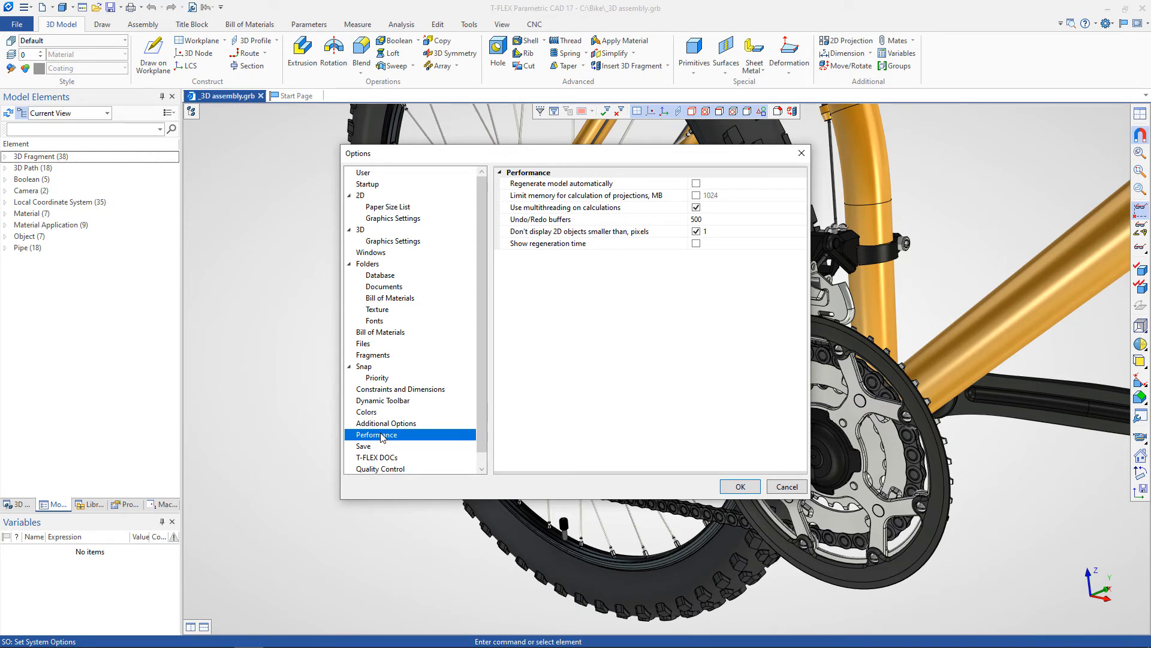
{"action": "left_click", "coordinate": [364, 447]}
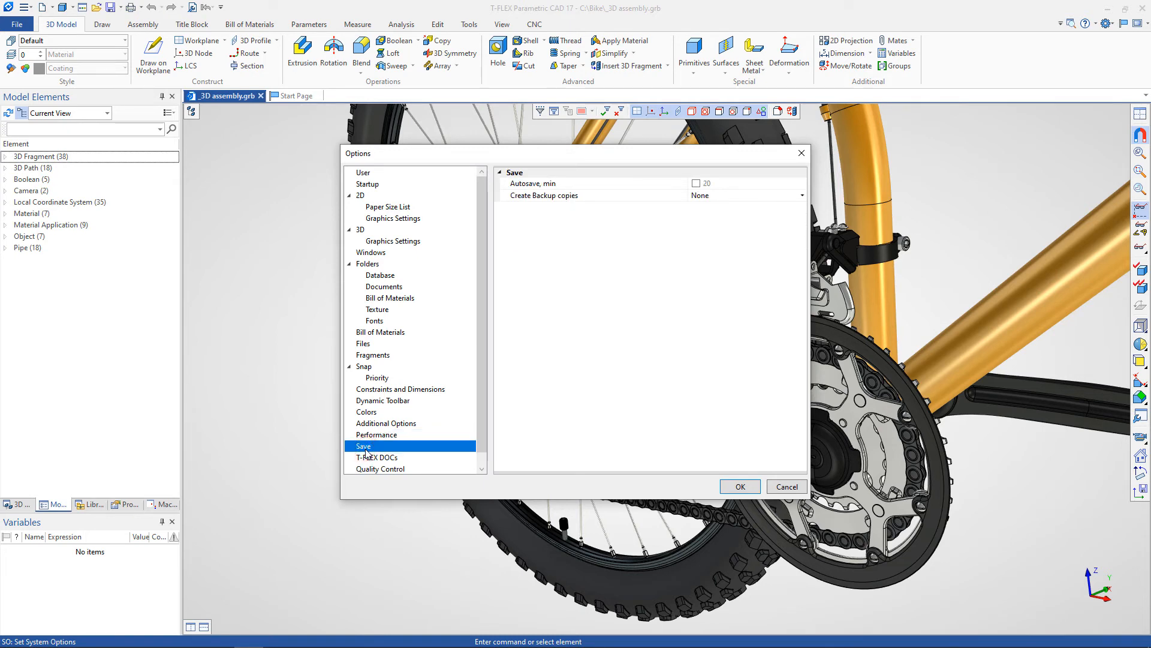
{"action": "left_click", "coordinate": [365, 458]}
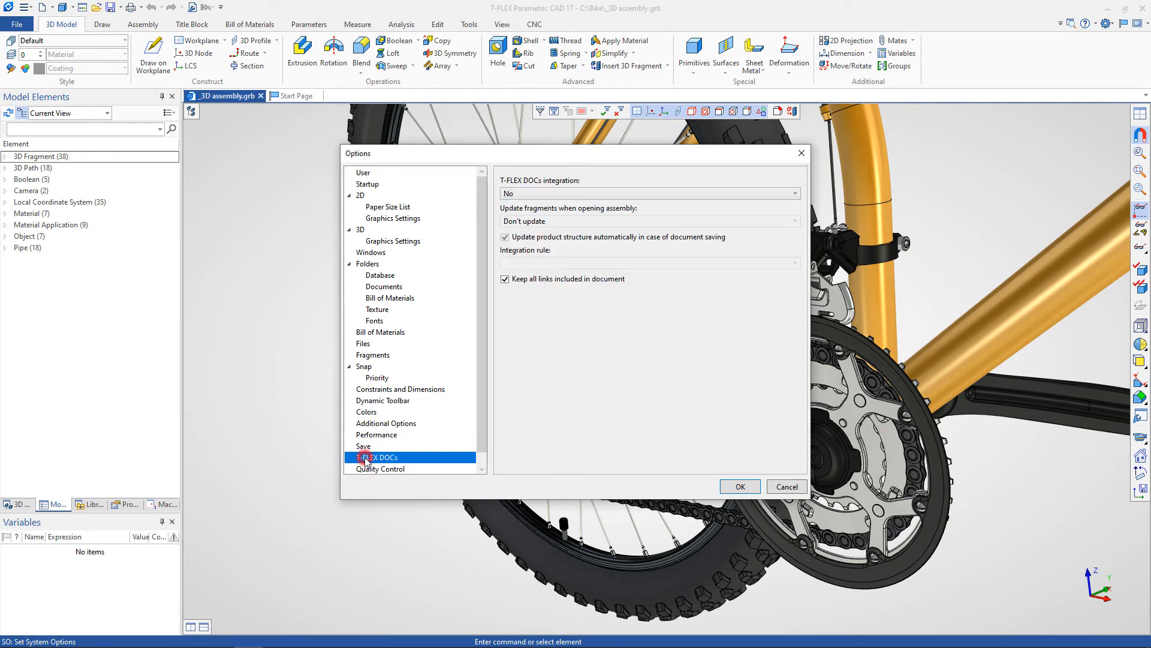
{"action": "scroll", "coordinate": [367, 461], "scroll_direction": "down", "scroll_amount": 1}
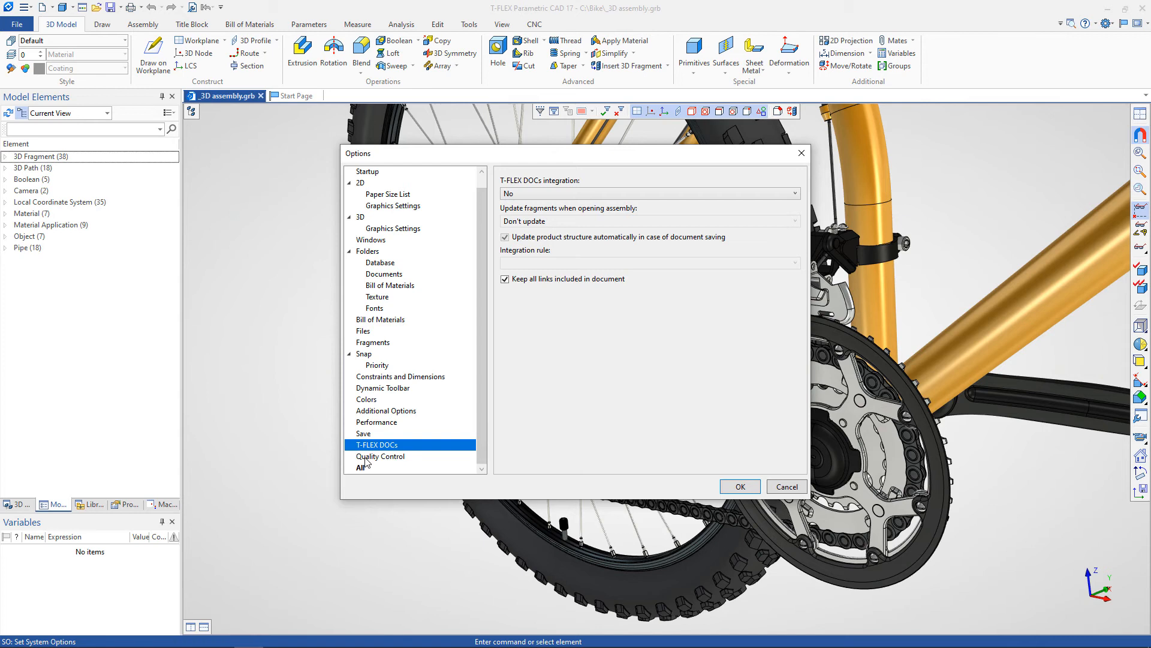
{"action": "left_click", "coordinate": [367, 457]}
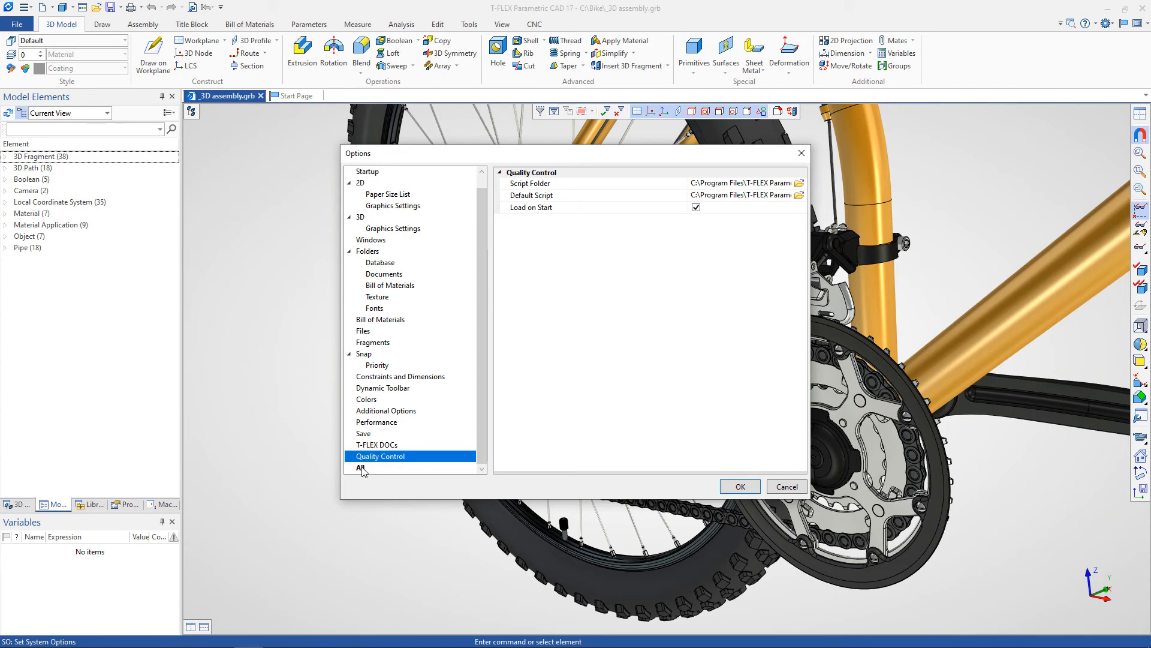
Look through the complete list of options under All and show the description of Node Join Distance.
{"action": "left_click", "coordinate": [361, 469]}
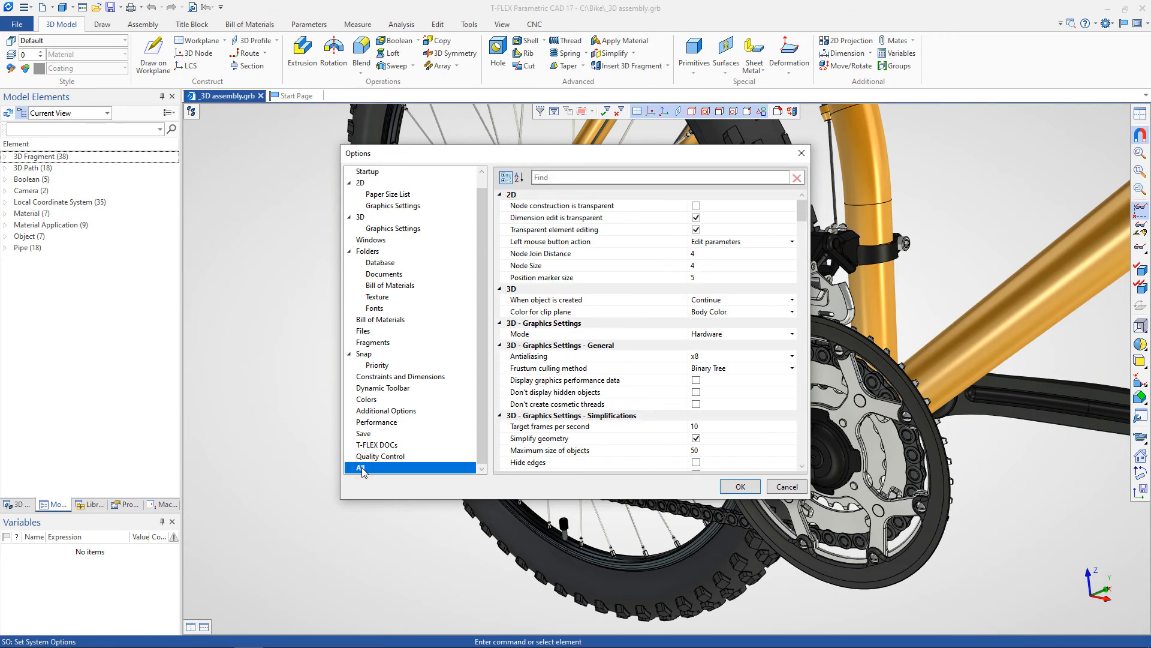
{"action": "left_click_drag", "start_coordinate": [802, 210], "coordinate": [797, 333]}
{"action": "left_click", "coordinate": [566, 312]}
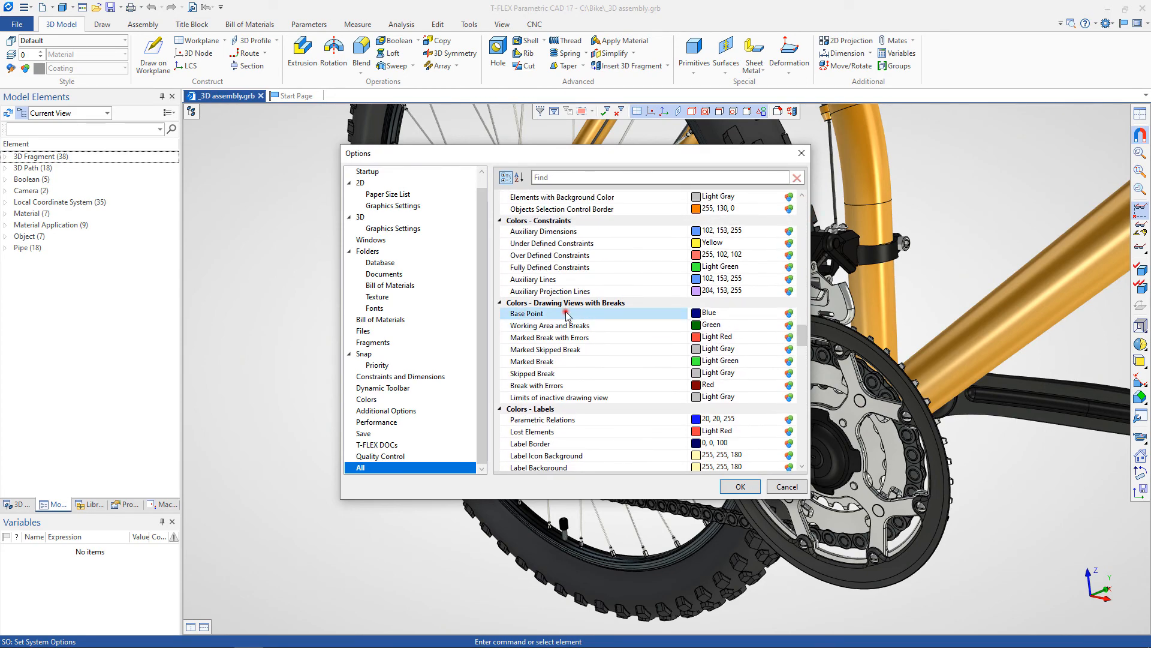
{"action": "left_click", "coordinate": [565, 337]}
{"action": "left_click", "coordinate": [565, 264]}
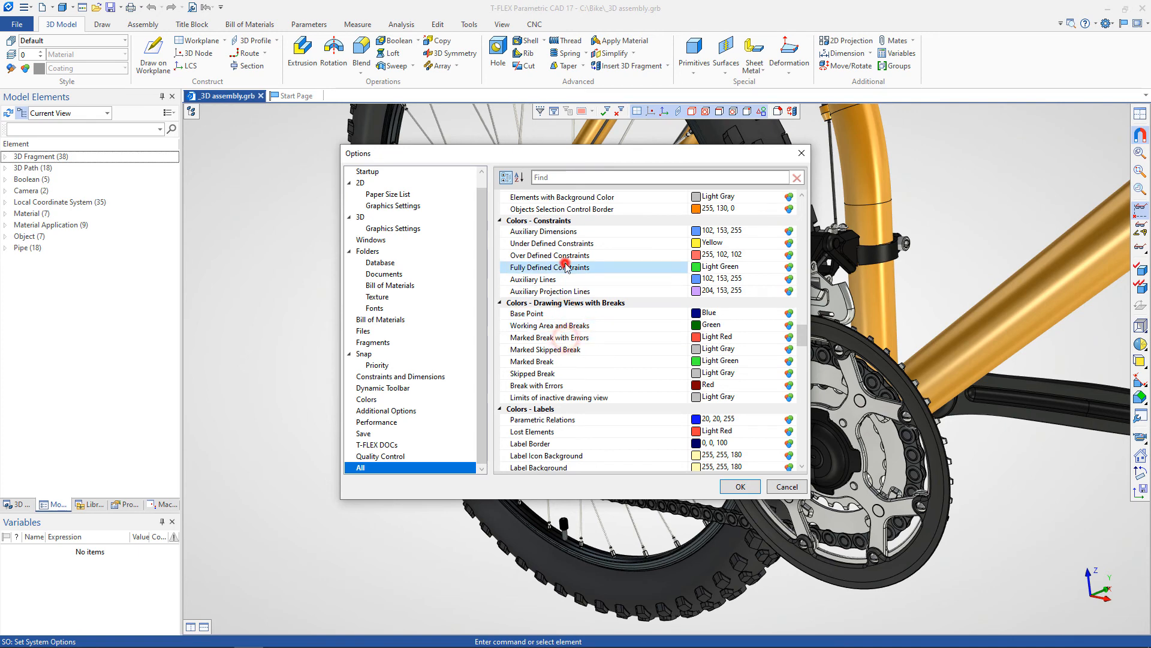
{"action": "scroll", "coordinate": [569, 267], "scroll_direction": "up", "scroll_amount": 4}
{"action": "scroll", "coordinate": [571, 271], "scroll_direction": "up", "scroll_amount": 15}
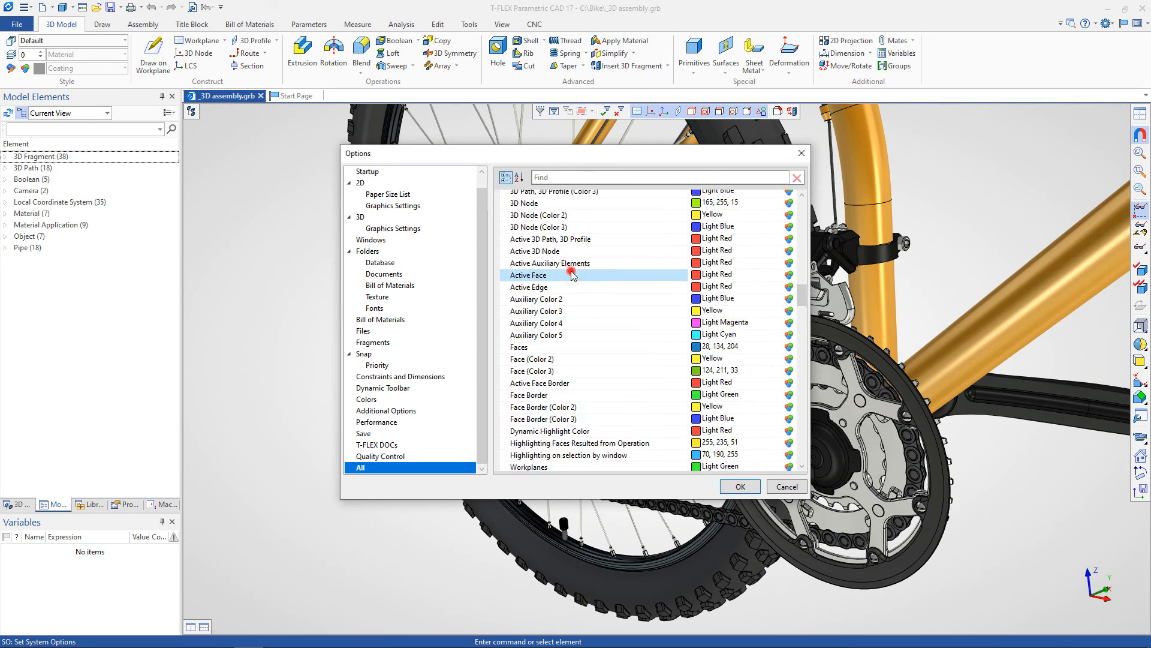
{"action": "scroll", "coordinate": [571, 273], "scroll_direction": "up", "scroll_amount": 15}
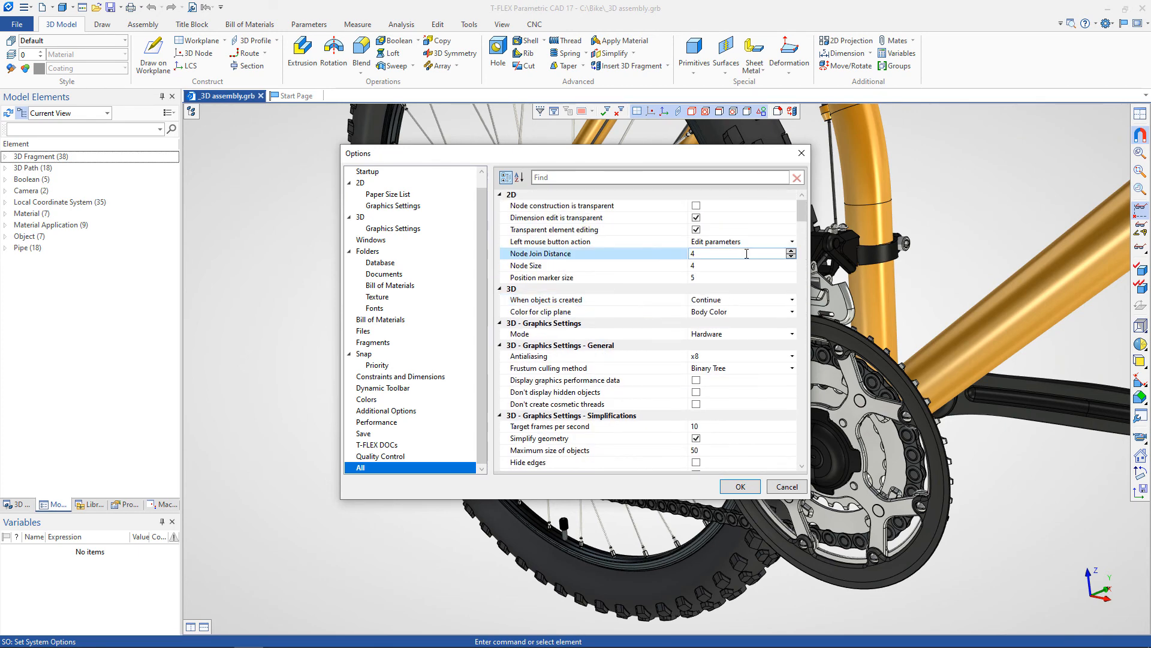
{"action": "left_click", "coordinate": [573, 257]}
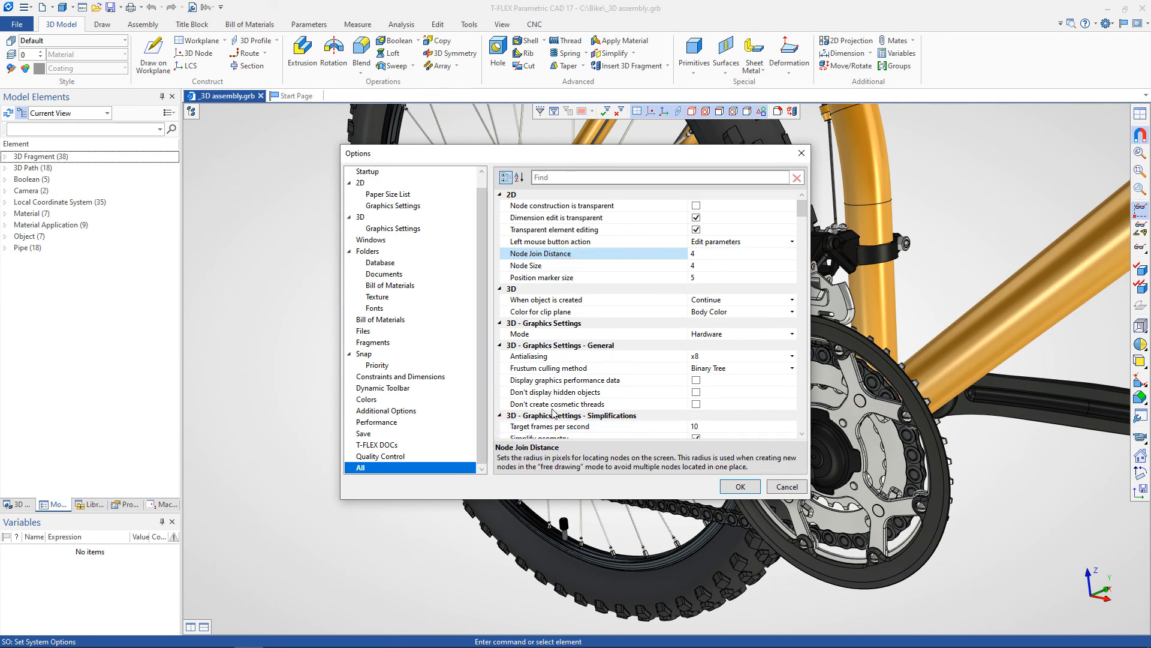
Collapse the 3D, 3D - Graphics Settings and 3D - Graphics Settings - General groups, and close the Options dialog without applying changes.
{"action": "left_click", "coordinate": [500, 289]}
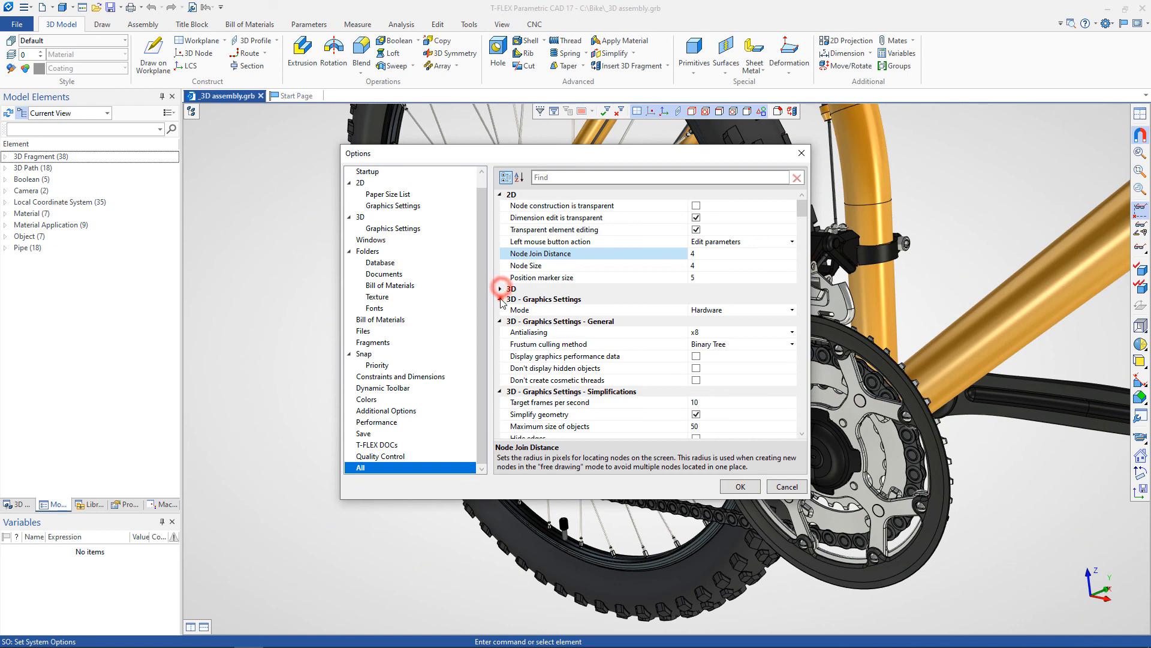
{"action": "left_click", "coordinate": [500, 298]}
{"action": "left_click", "coordinate": [500, 308]}
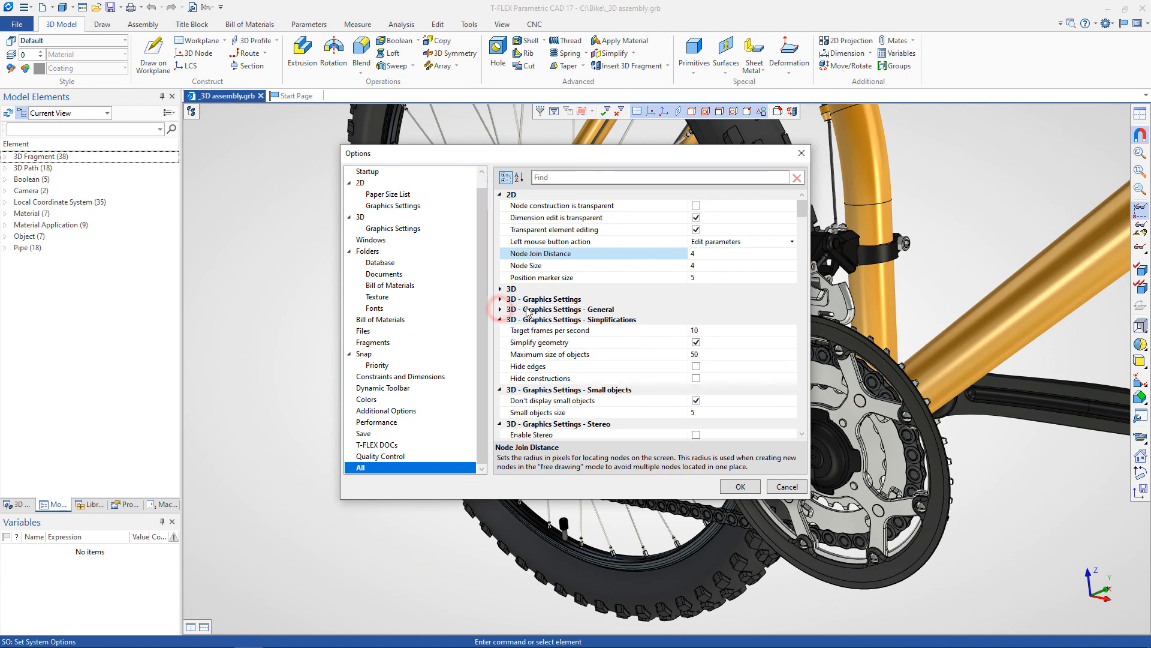
{"action": "left_click", "coordinate": [581, 177]}
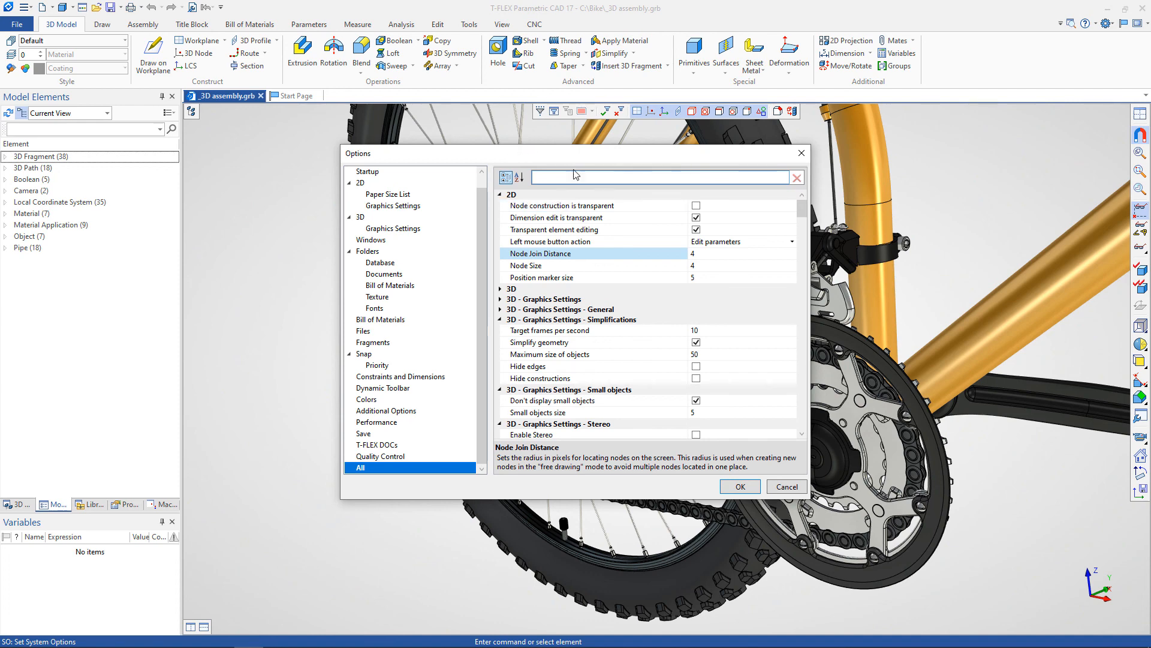
{"action": "left_click", "coordinate": [785, 487]}
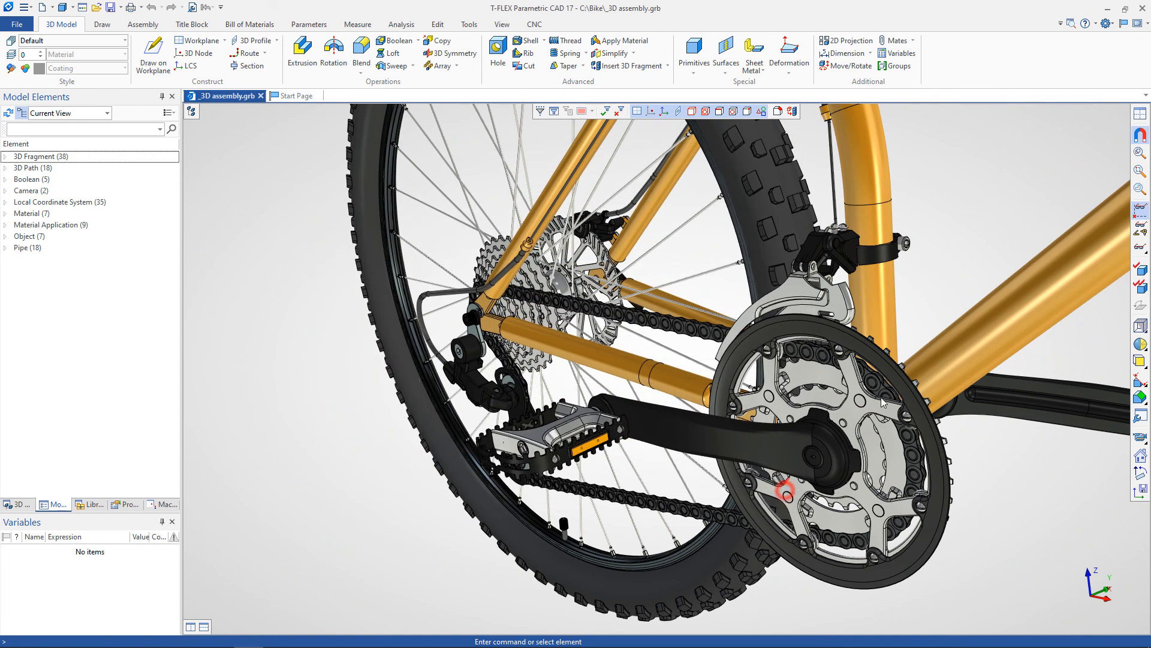
Locate the Reset Settings command for restoring the default system settings.
{"action": "left_click", "coordinate": [1110, 26]}
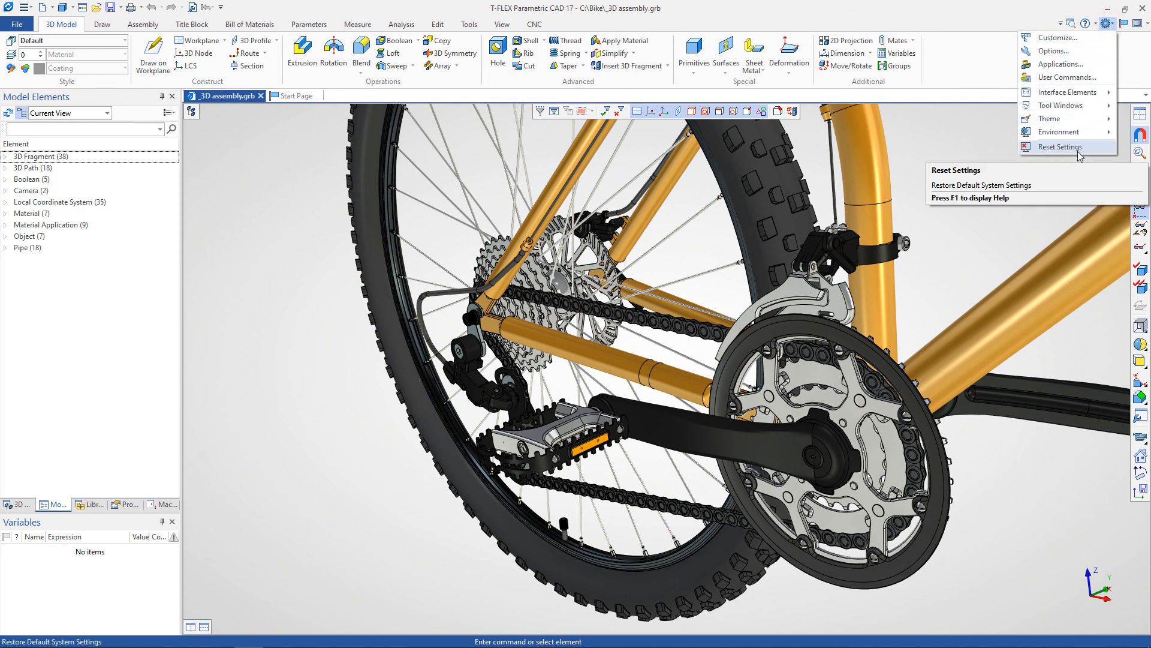